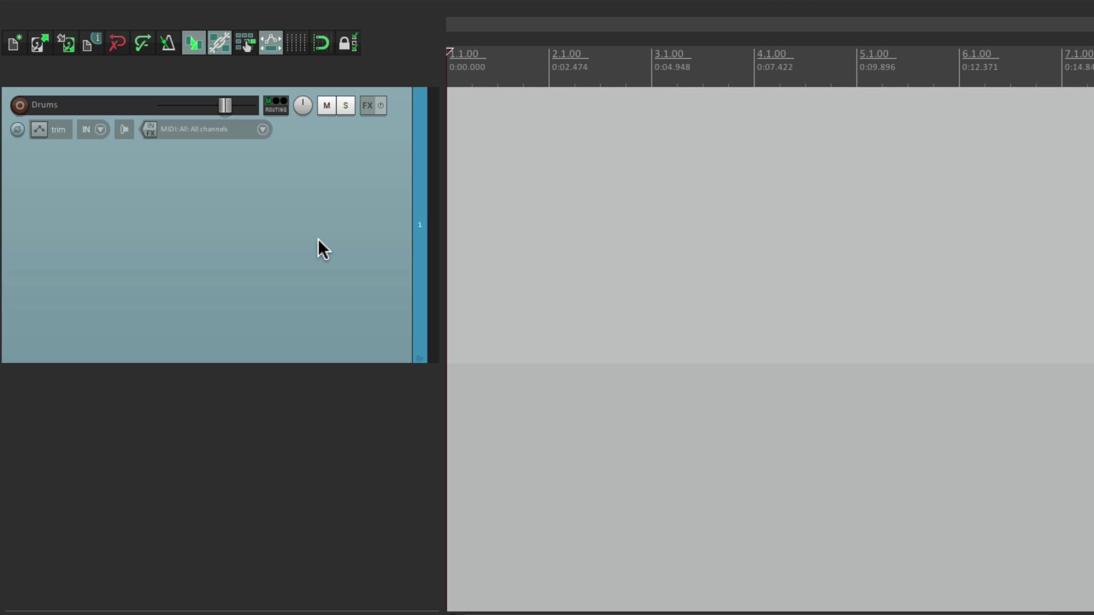
- Load VSTi: EZdrummer (Toontrack) (16 out) on the Drums track and arm Drums for recording
{"action": "left_click", "coordinate": [365, 106]}
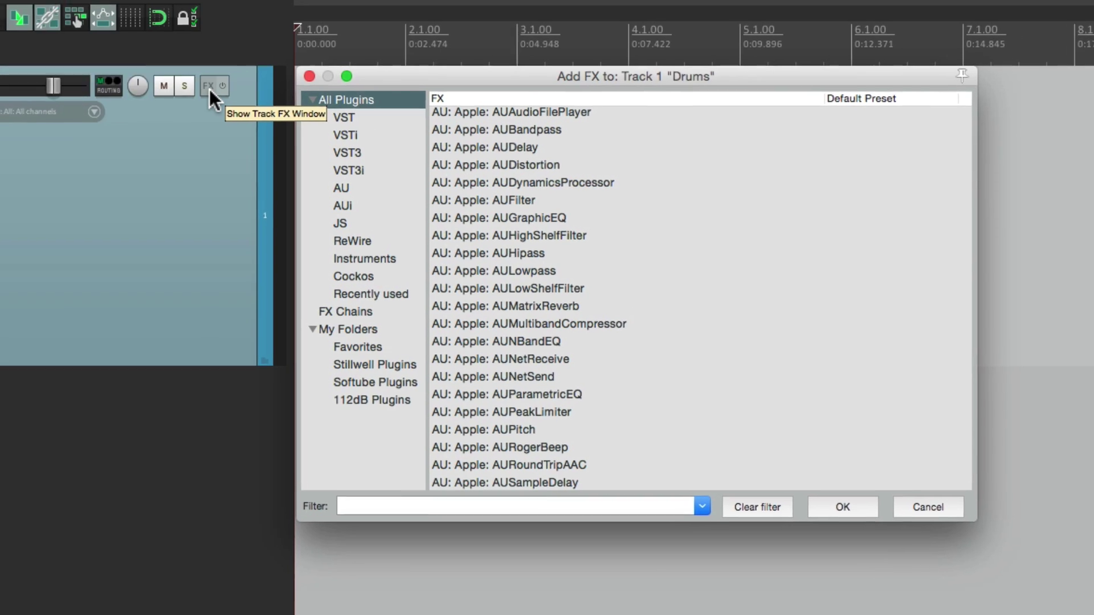
{"action": "left_click", "coordinate": [355, 258]}
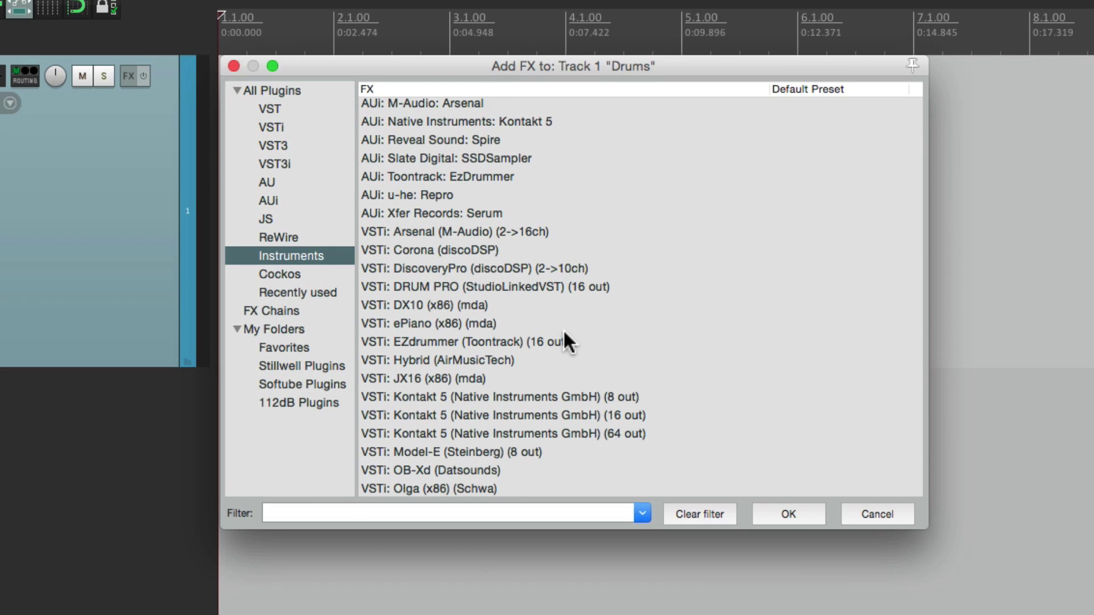
{"action": "scroll", "coordinate": [564, 330], "scroll_direction": "down", "scroll_amount": 5}
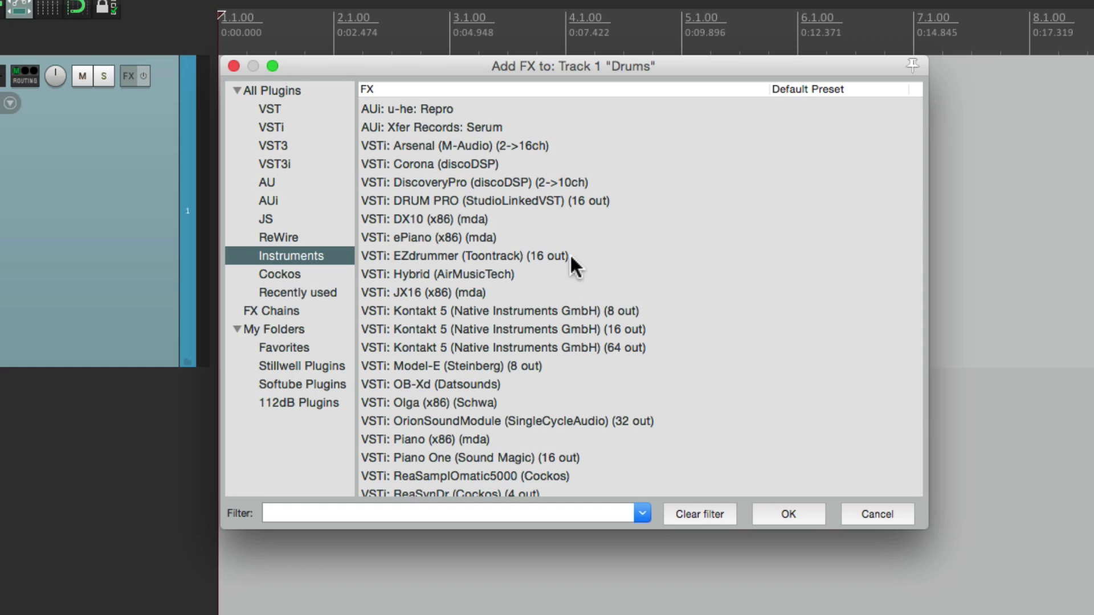
{"action": "left_click", "coordinate": [570, 255]}
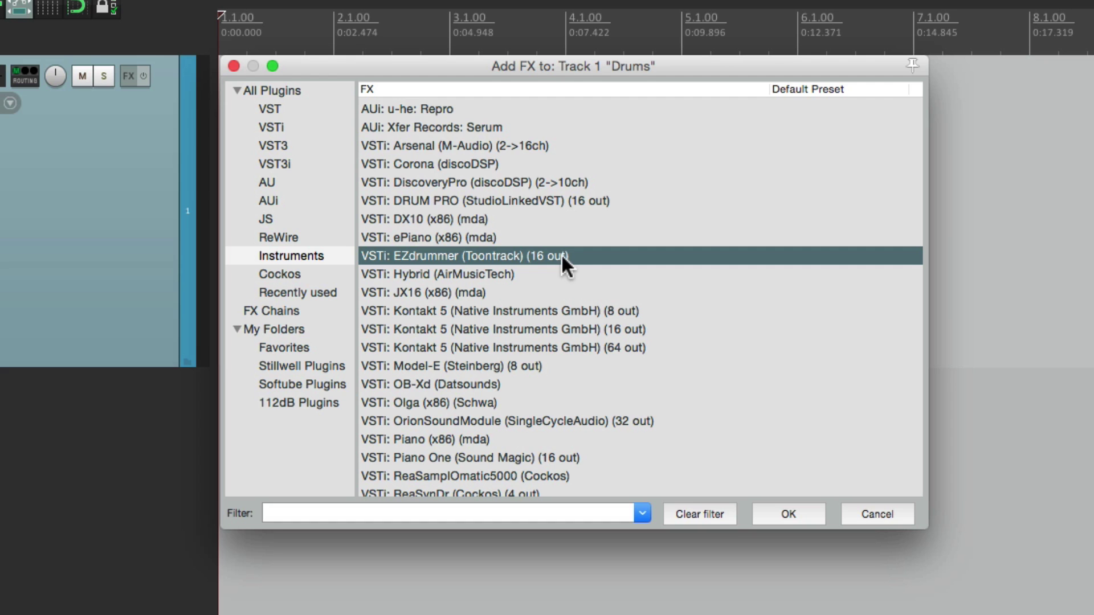
{"action": "double_click", "coordinate": [559, 254]}
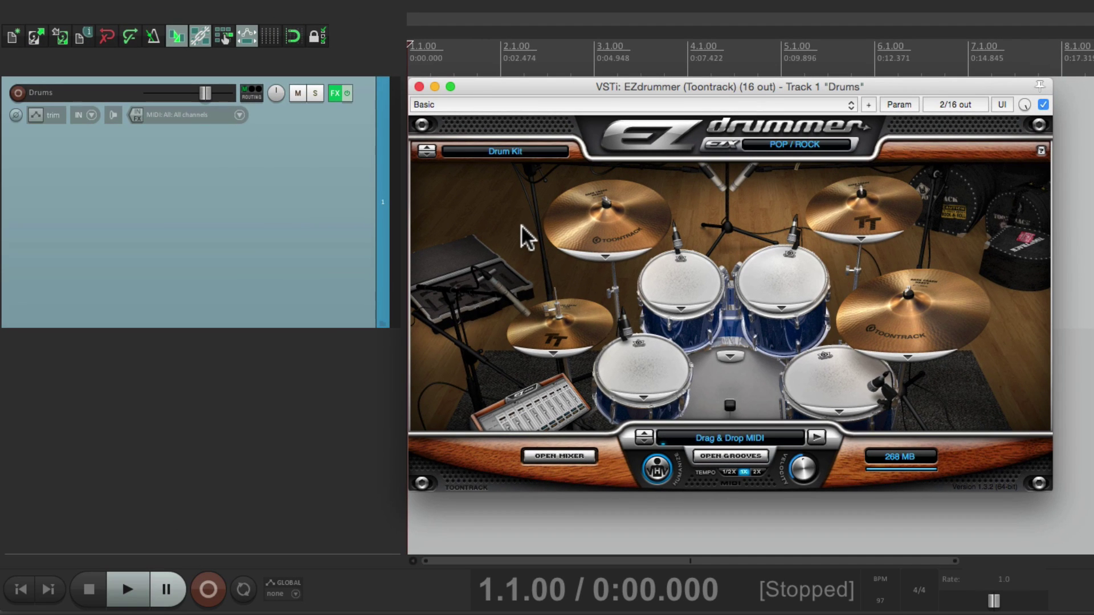
{"action": "left_click", "coordinate": [17, 92]}
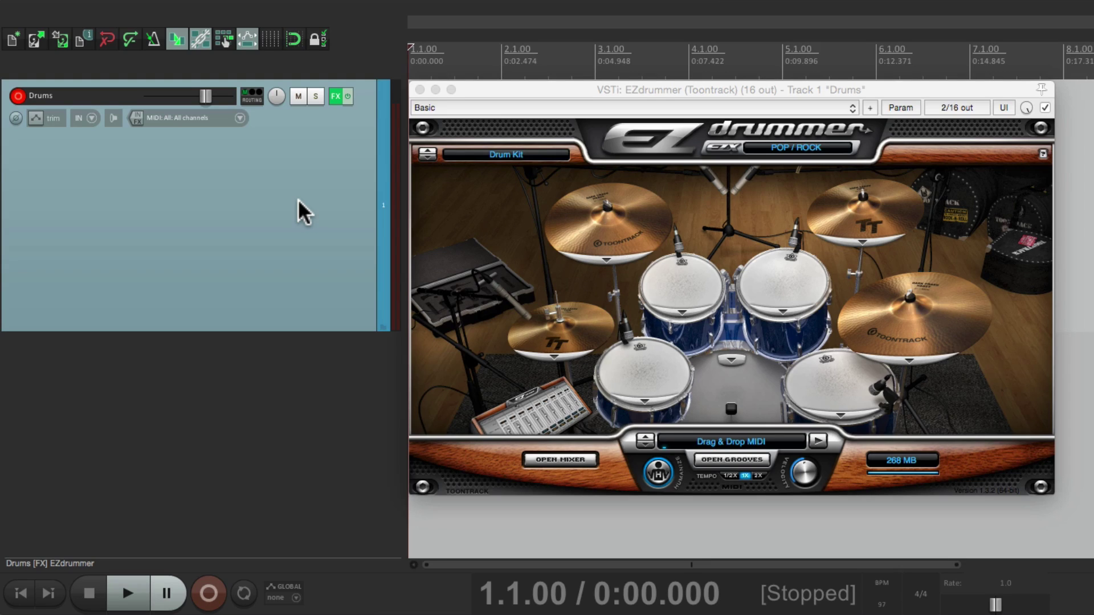
- Add a new track named Kick below Drums, disarm Drums and arm Kick
{"action": "double_click", "coordinate": [291, 413]}
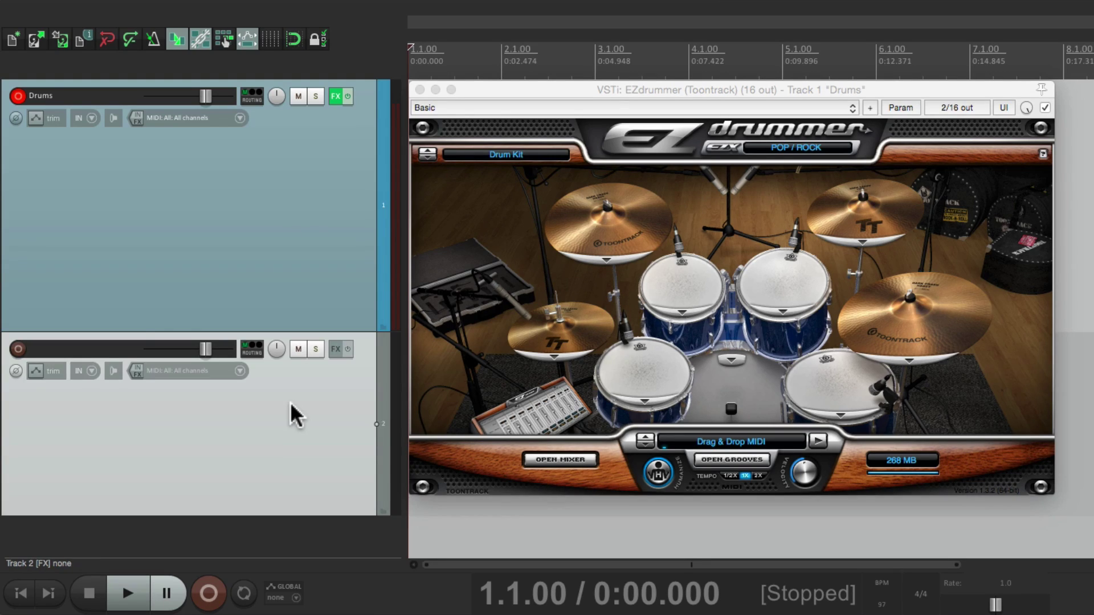
{"action": "double_click", "coordinate": [92, 350]}
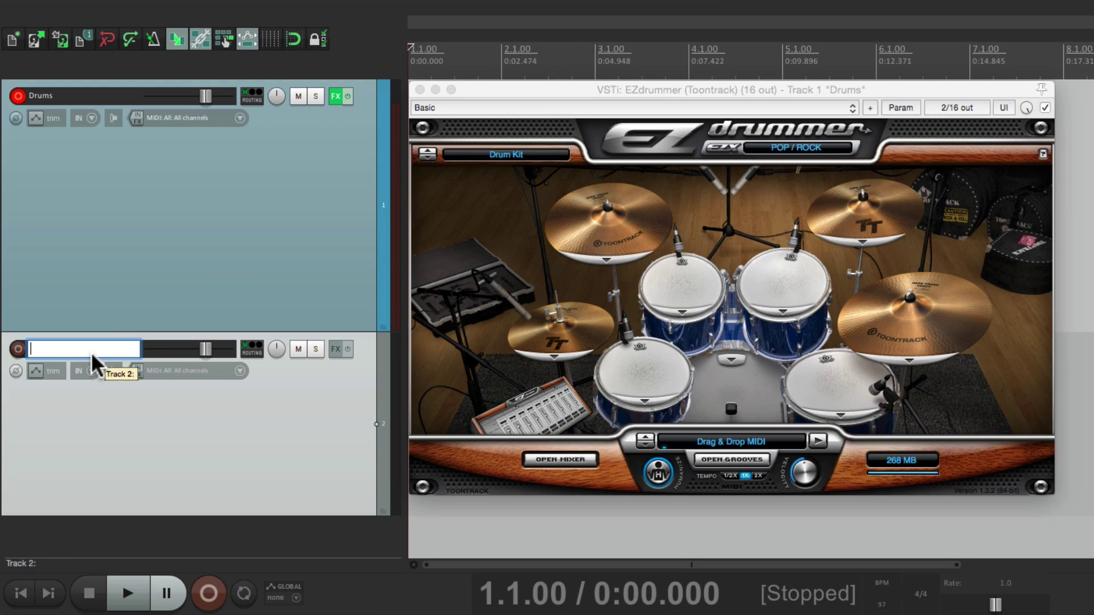
{"action": "type", "text": "Kick"}
{"action": "key", "text": "Return"}
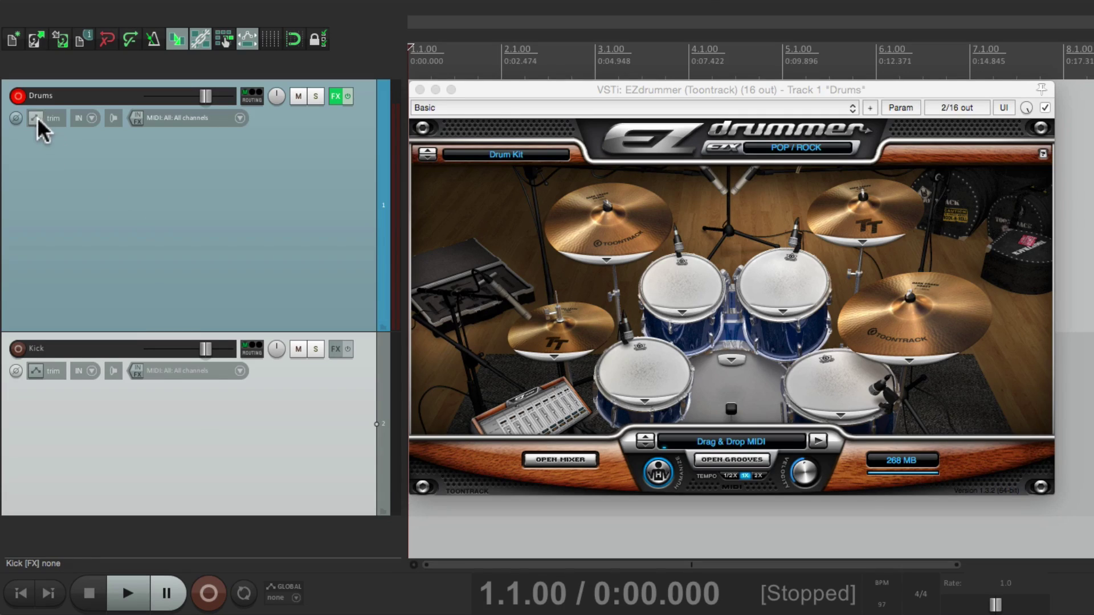
{"action": "left_click", "coordinate": [19, 97]}
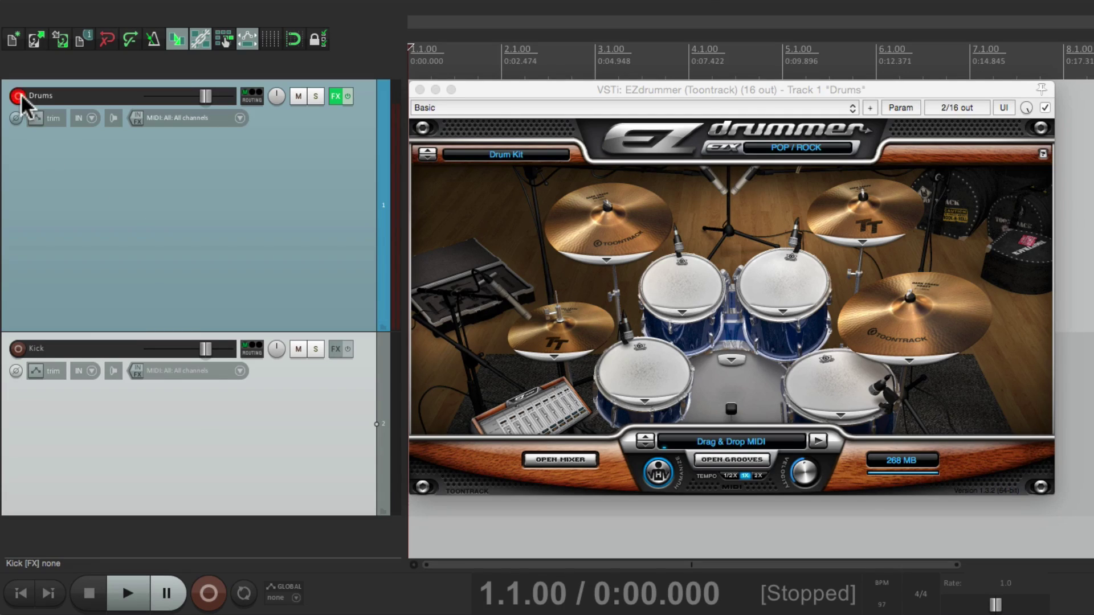
{"action": "left_click", "coordinate": [18, 349]}
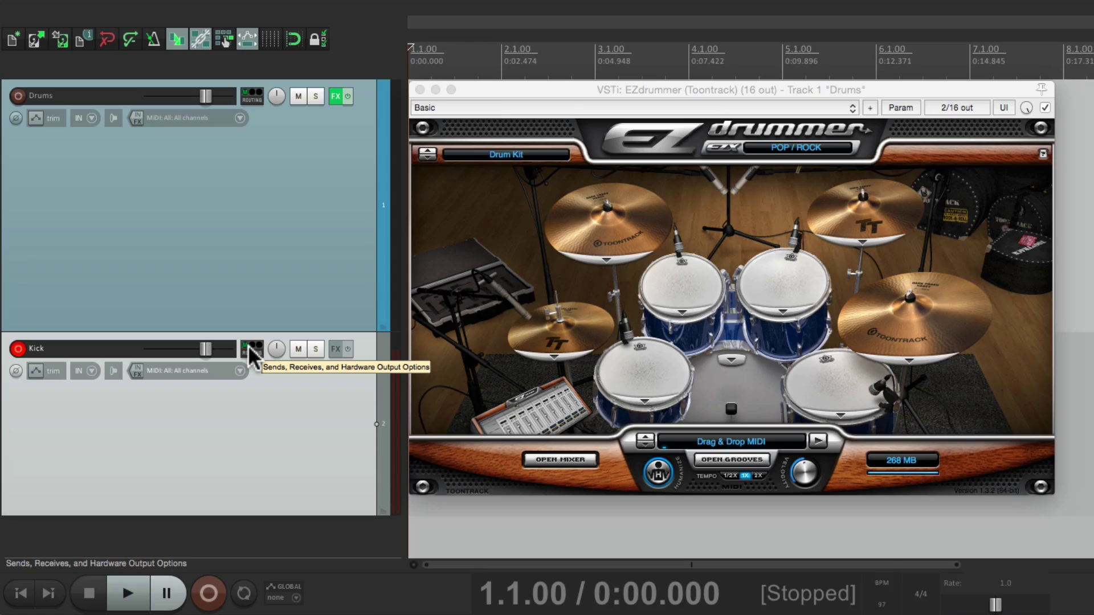
- Create a send from Kick to Drums with the audio source set to None, MIDI only
{"action": "left_click_drag", "start_coordinate": [249, 349], "coordinate": [265, 215]}
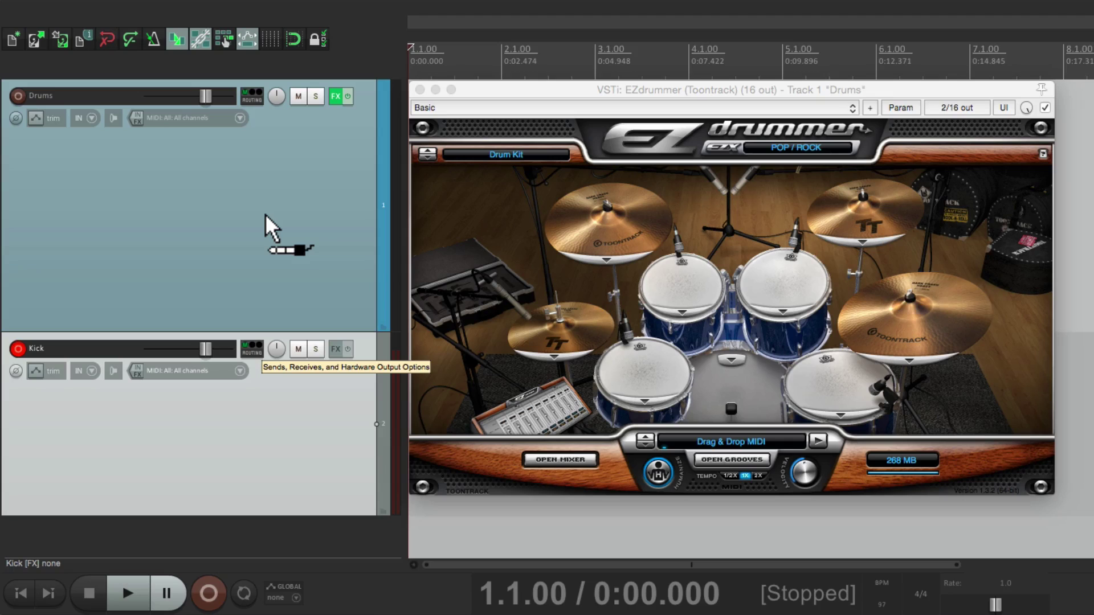
{"action": "left_click_drag", "start_coordinate": [265, 215], "coordinate": [265, 214]}
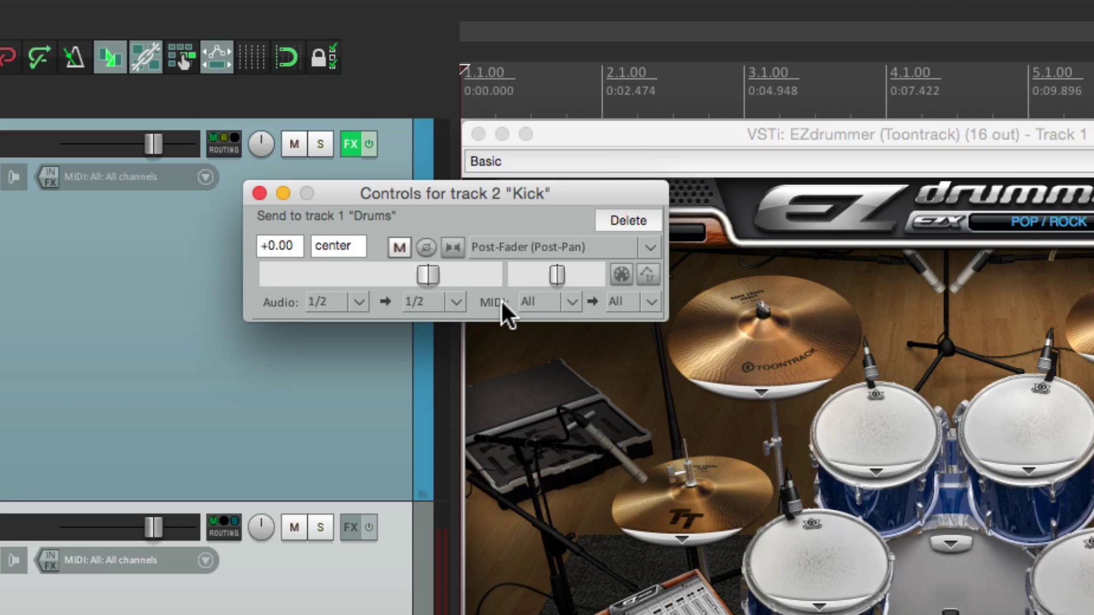
{"action": "left_click", "coordinate": [367, 291]}
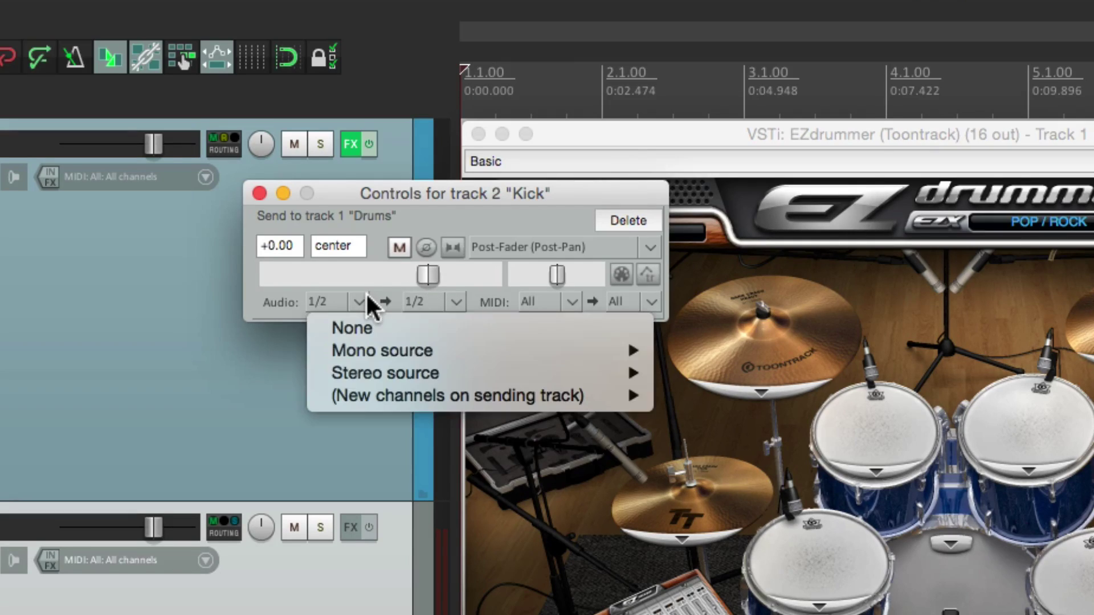
{"action": "left_click", "coordinate": [388, 322]}
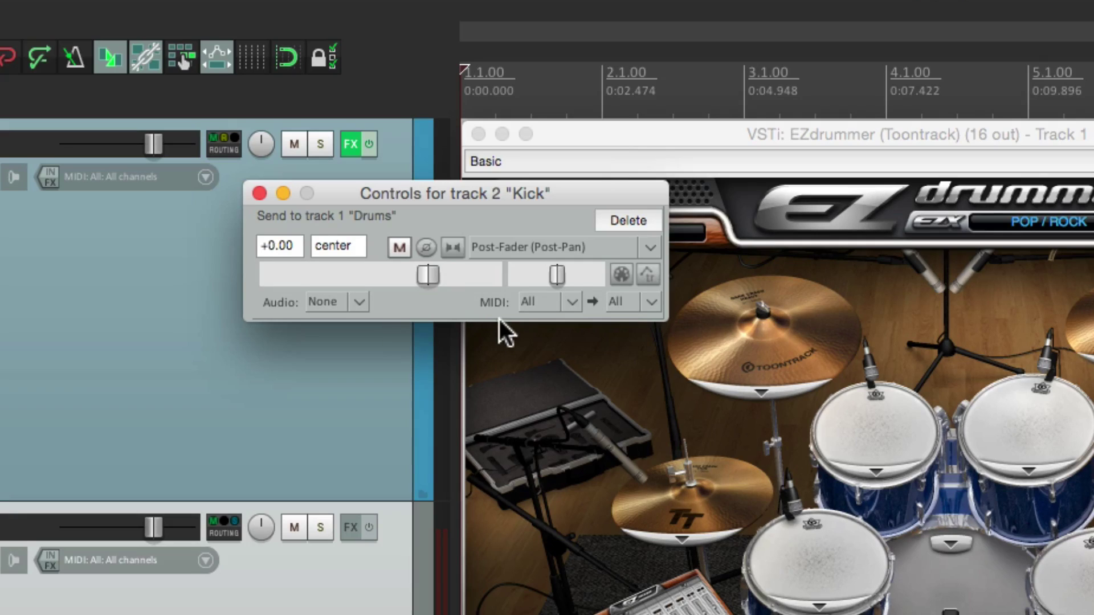
{"action": "left_click", "coordinate": [260, 193]}
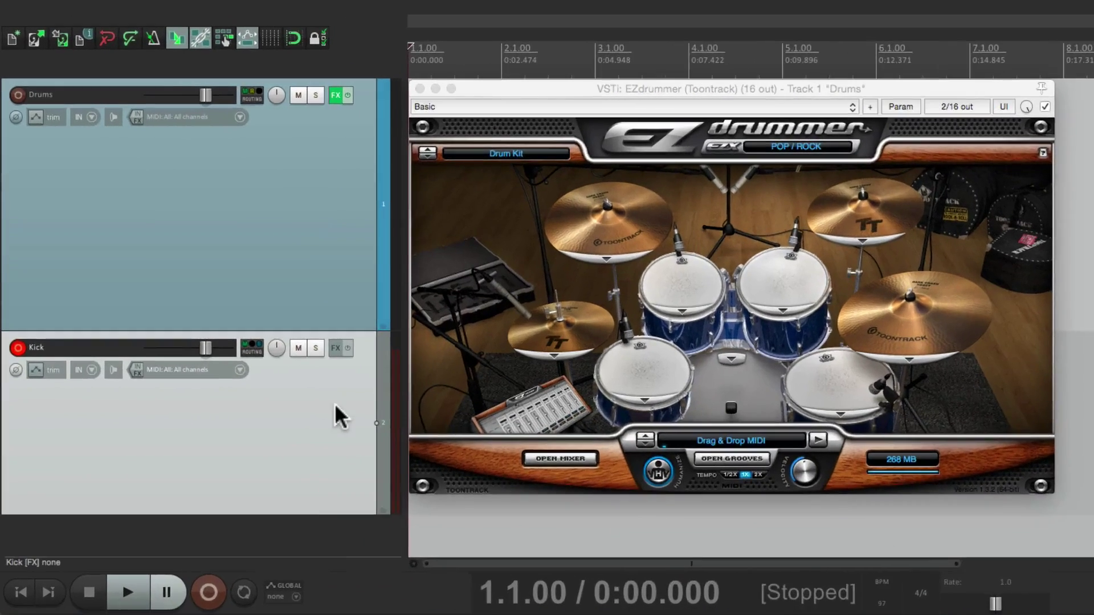
- Add JS: MIDI Note Filter to Kick, keeping Lowest Key at its default 21 (range 21–108)
{"action": "left_click", "coordinate": [336, 348]}
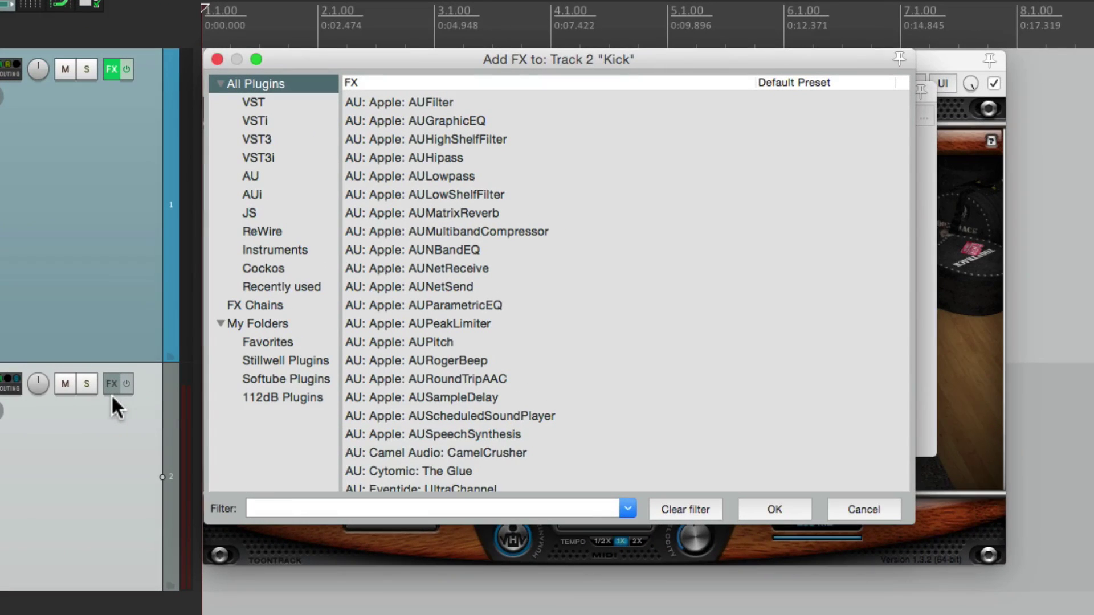
{"action": "left_click", "coordinate": [297, 504]}
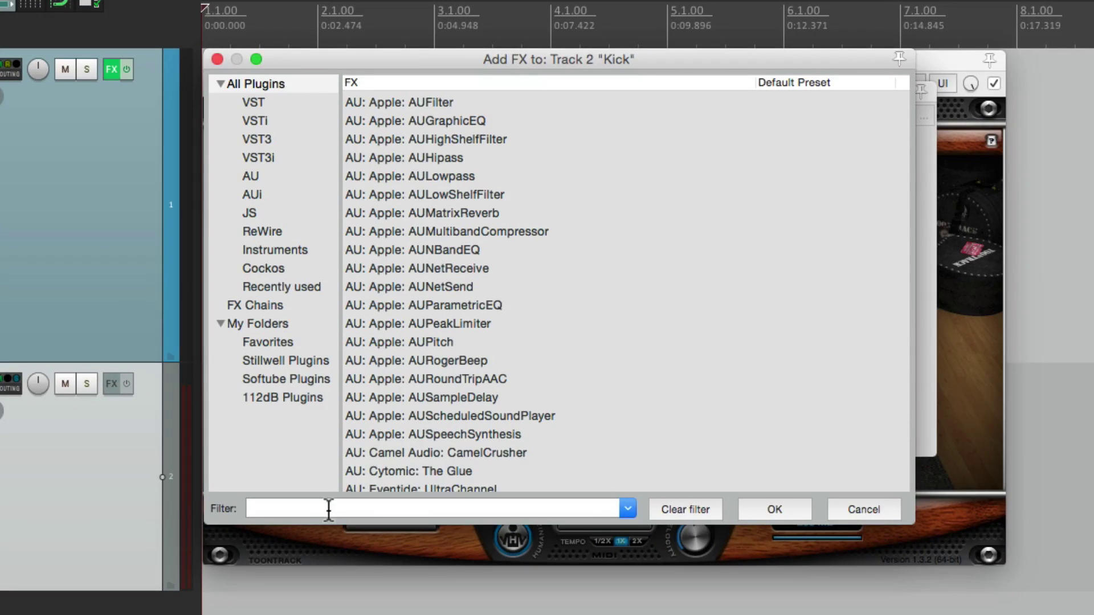
{"action": "type", "text": "midi"}
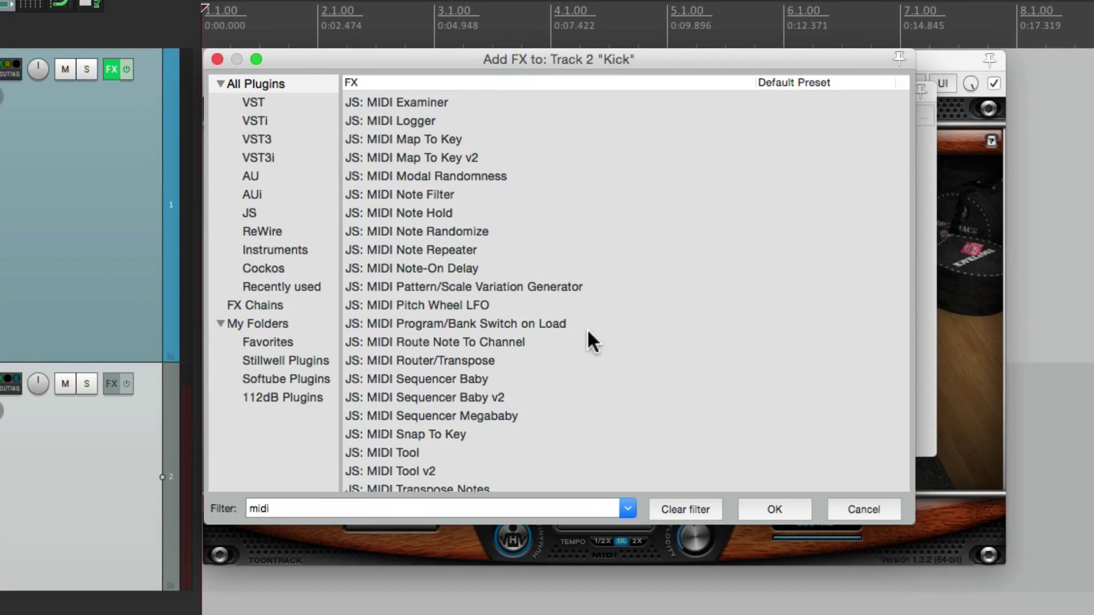
{"action": "left_click", "coordinate": [490, 196]}
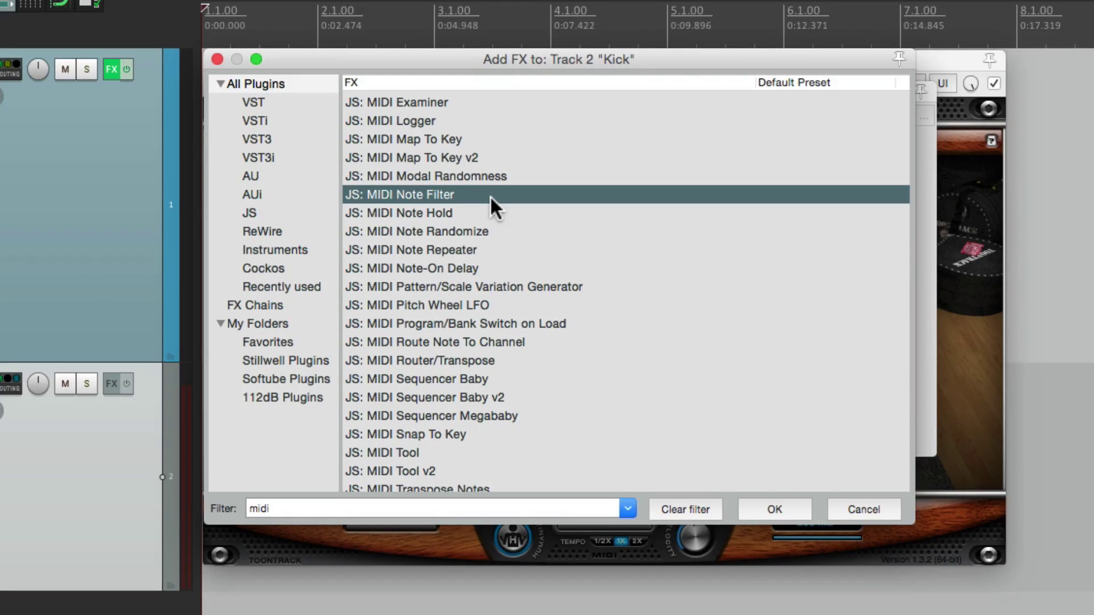
{"action": "double_click", "coordinate": [490, 196]}
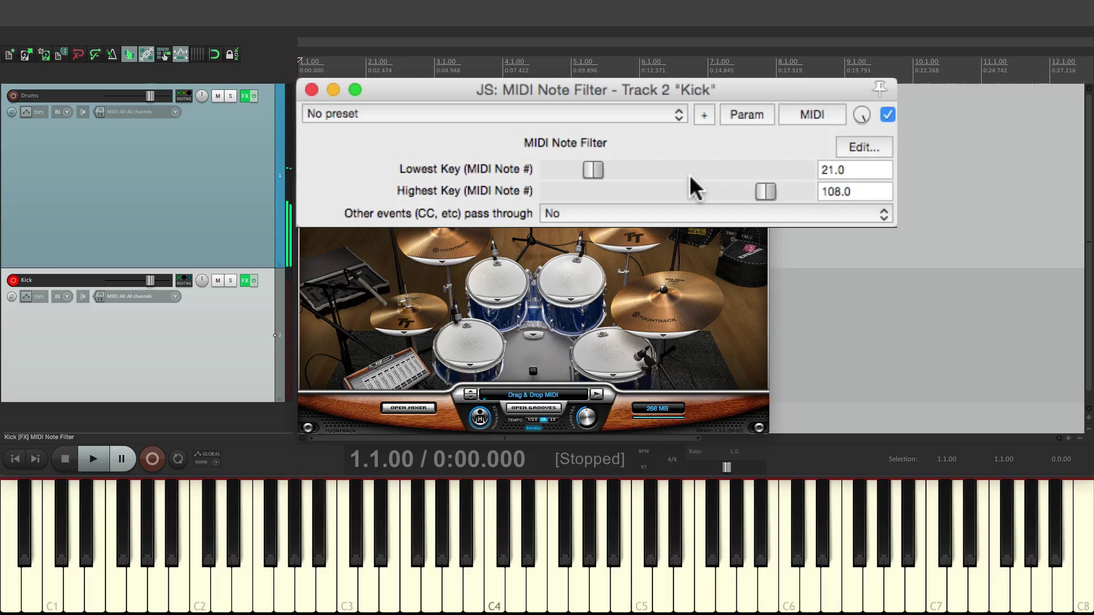
{"action": "left_click_drag", "start_coordinate": [593, 170], "coordinate": [676, 169]}
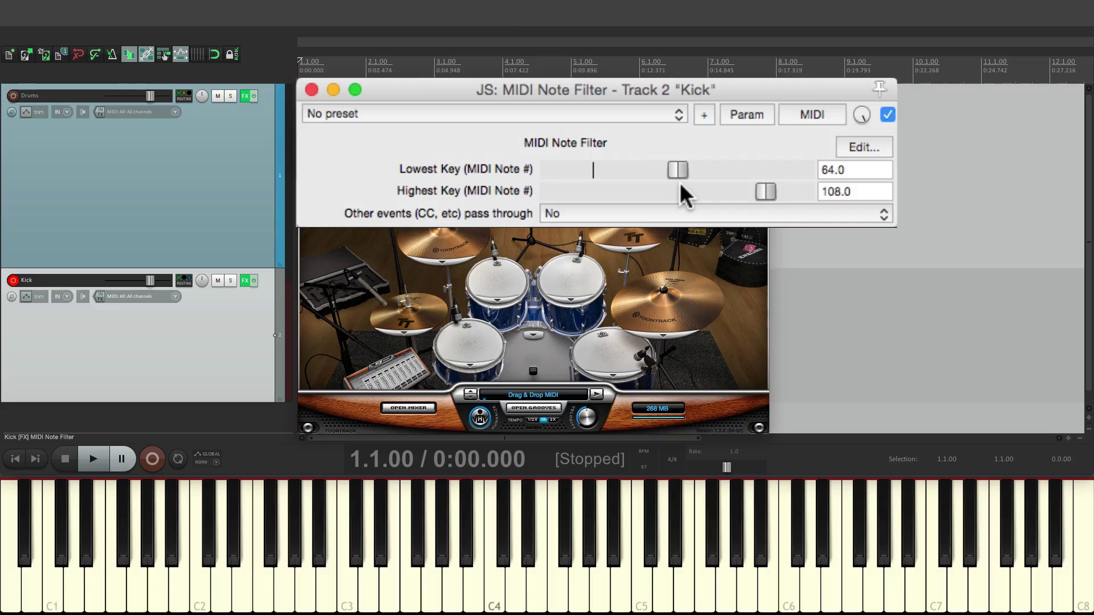
{"action": "double_click", "coordinate": [679, 166]}
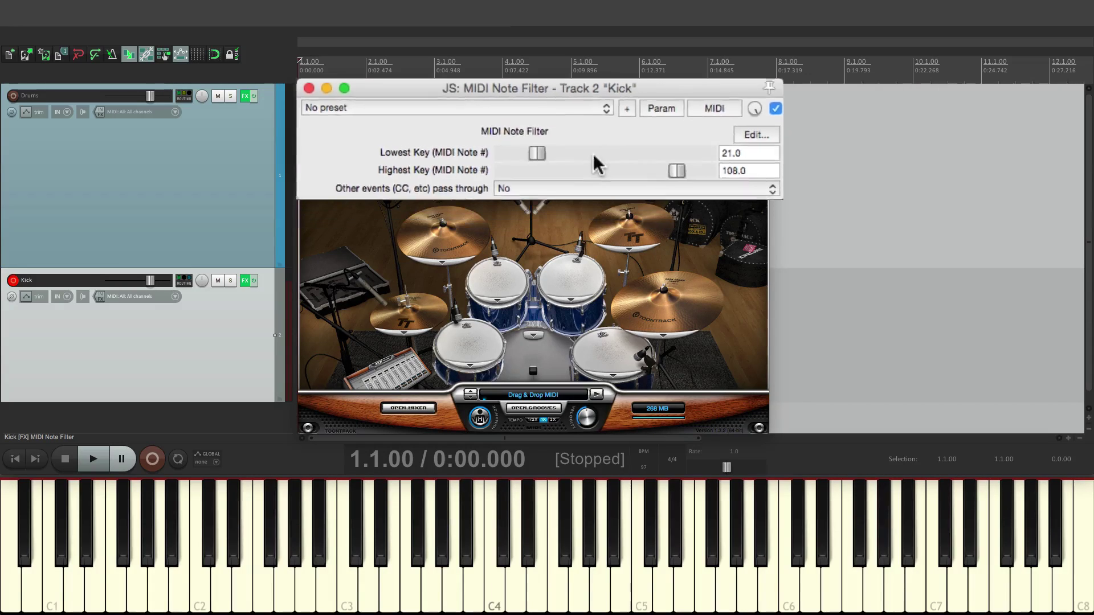
- Add JS: MIDI Examiner to the Kick track's effects chain
{"action": "left_click", "coordinate": [245, 280]}
{"action": "scroll", "coordinate": [435, 199], "scroll_direction": "up", "scroll_amount": 2}
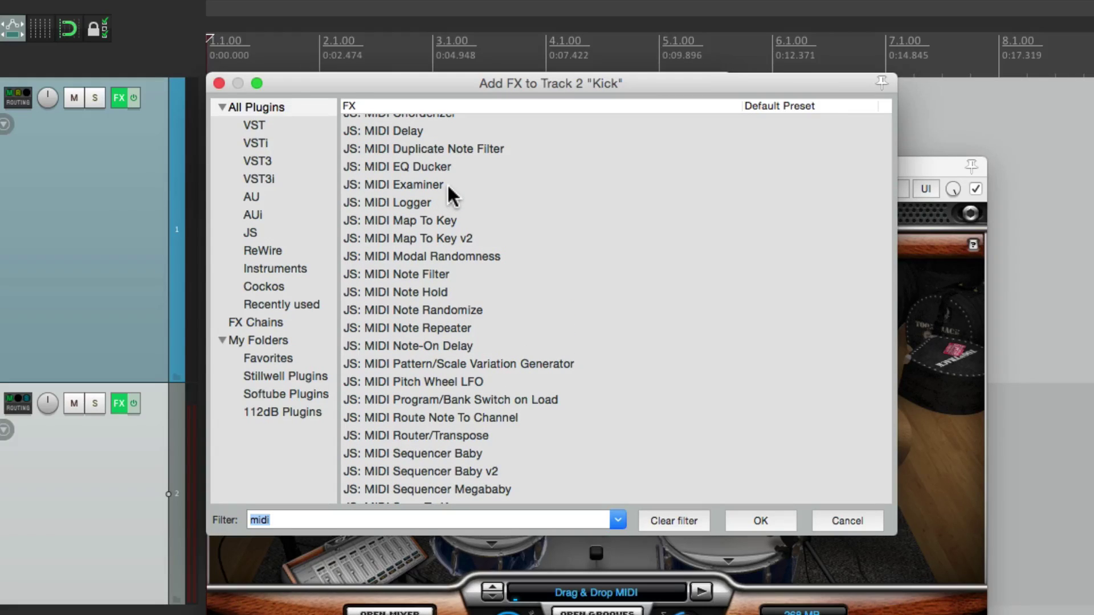
{"action": "left_click", "coordinate": [447, 184]}
{"action": "double_click", "coordinate": [448, 186]}
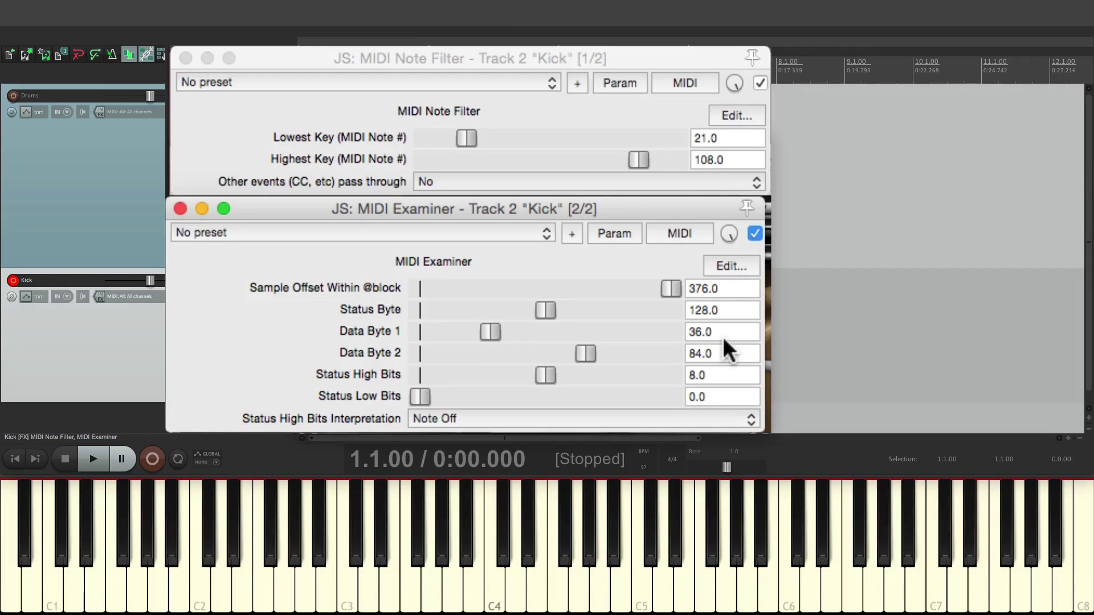
- Set the MIDI Note Filter's Lowest Key and Highest Key both to 36
{"action": "left_click", "coordinate": [659, 104]}
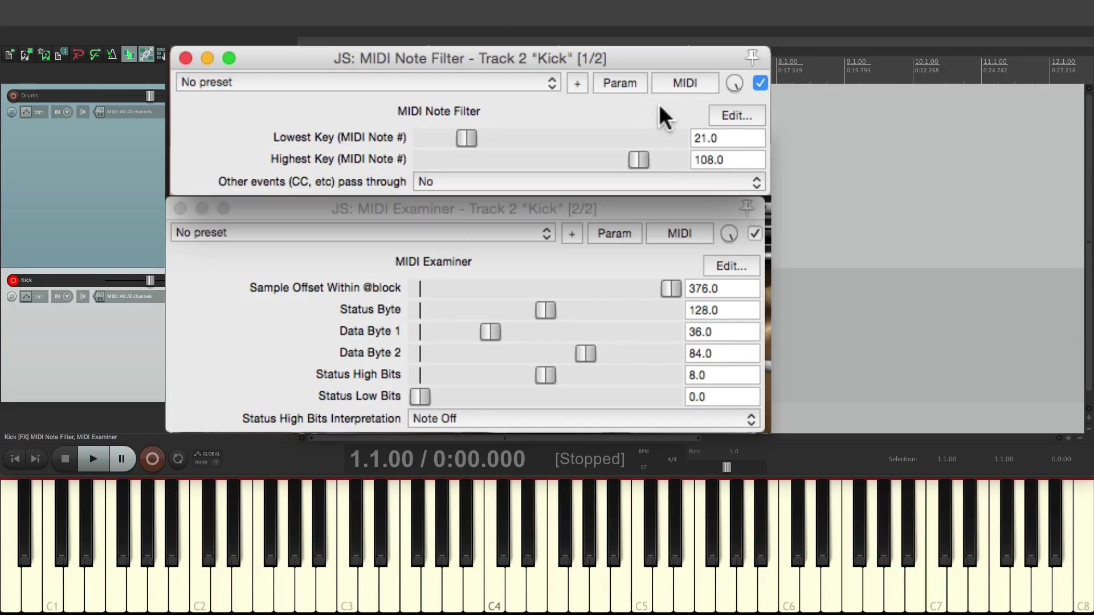
{"action": "left_click", "coordinate": [730, 134]}
{"action": "type", "text": "36"}
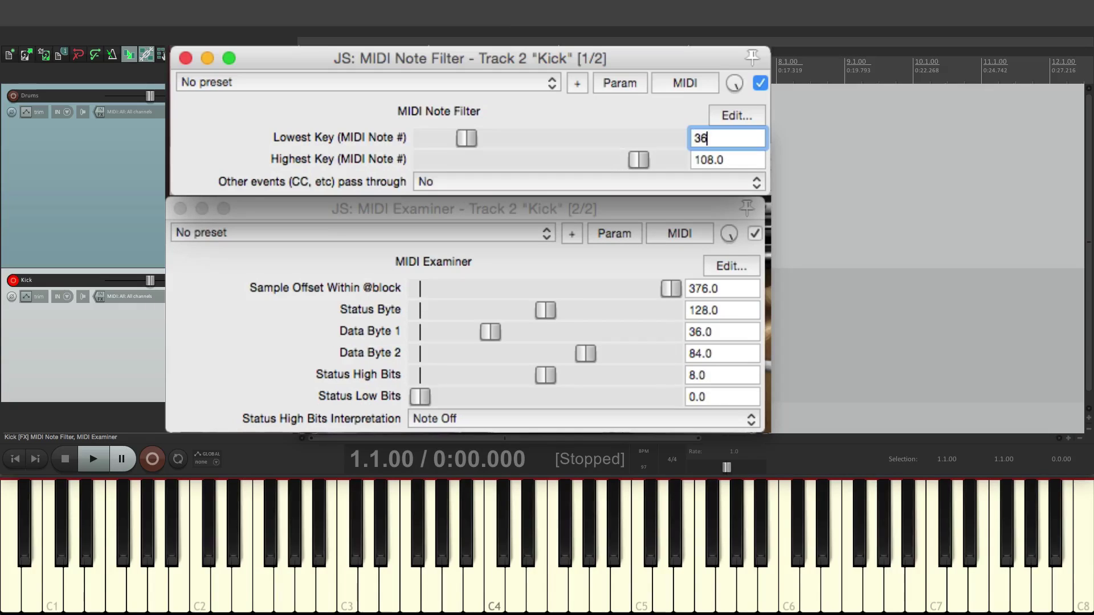
{"action": "left_click", "coordinate": [740, 159]}
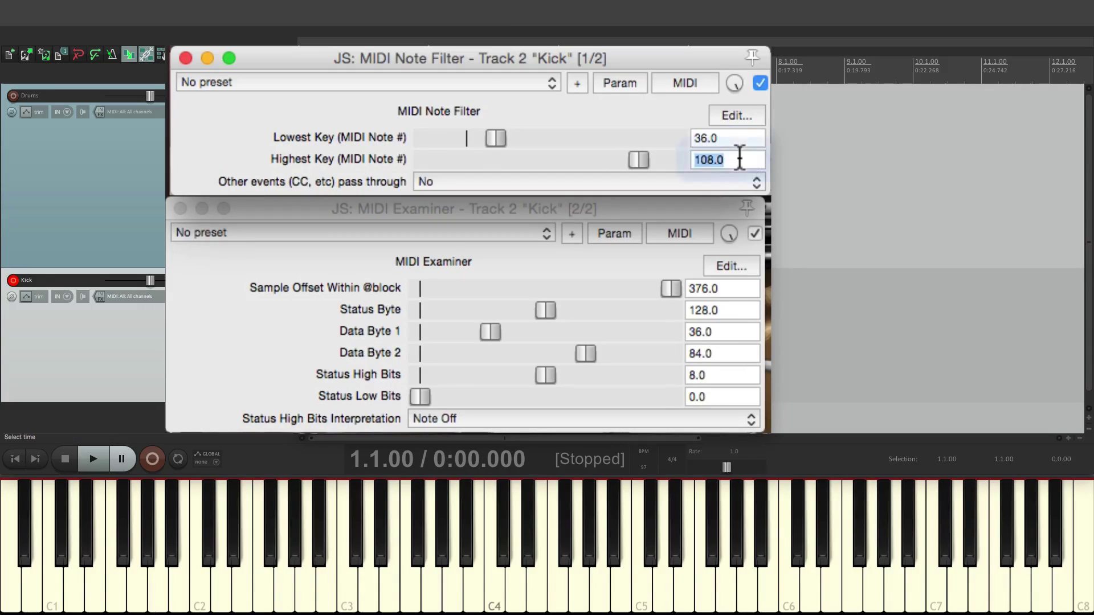
{"action": "type", "text": "36"}
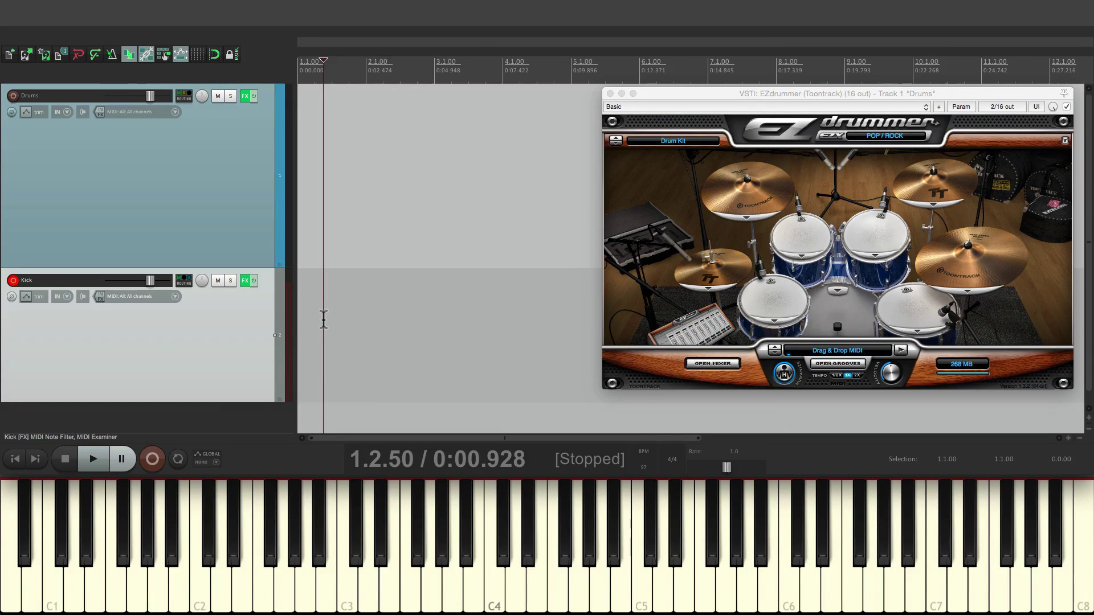
- Record a short kick test take on the Kick track, creating the 02-Kick-Recorded MIDI item
{"action": "key", "text": "super+r"}
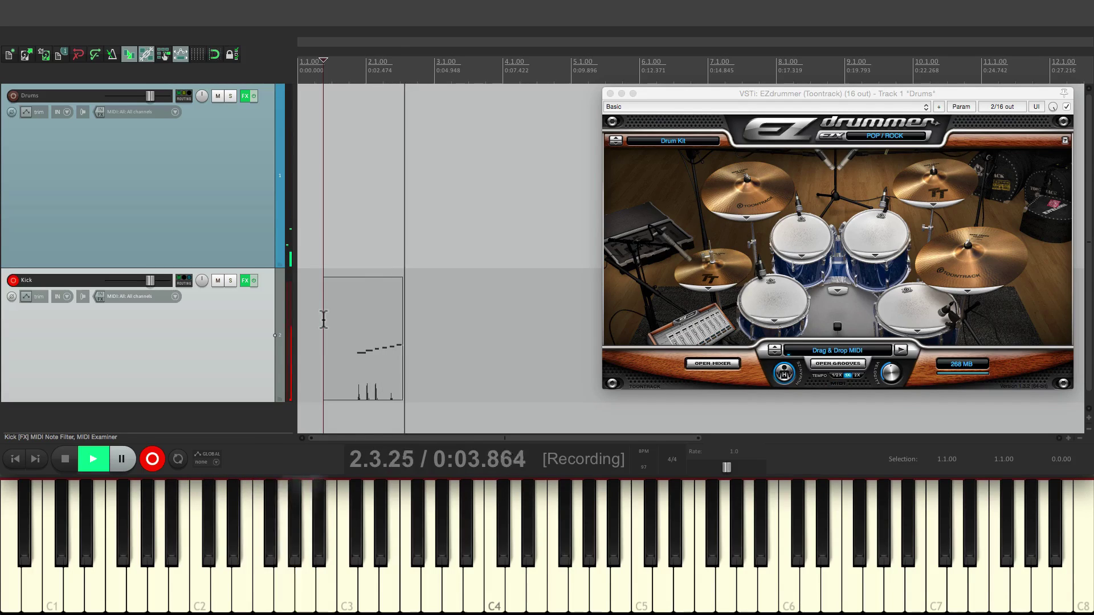
{"action": "key", "text": "space"}
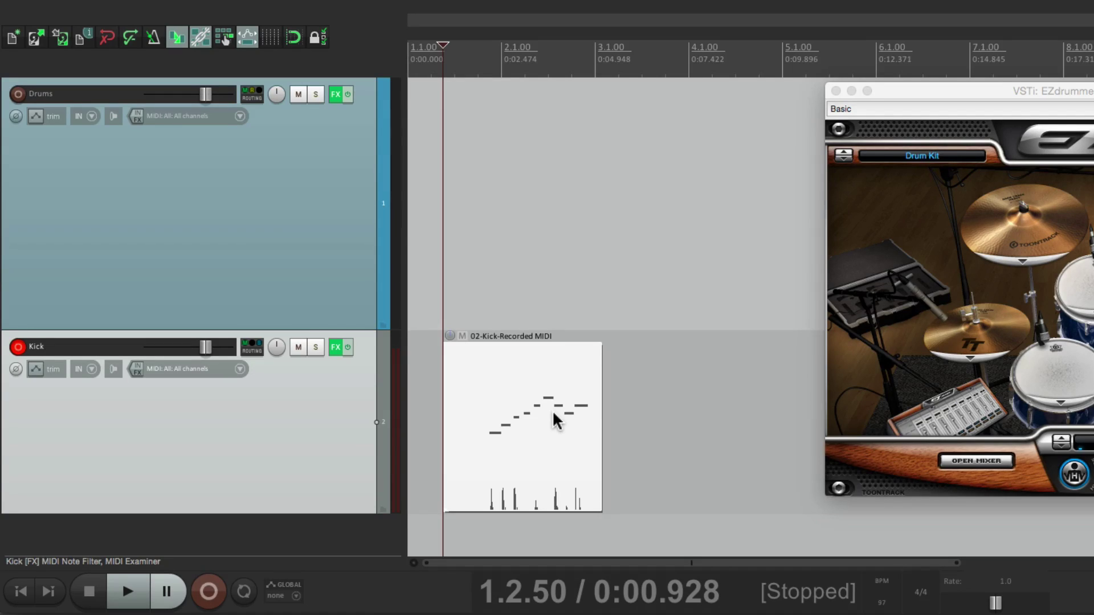
- Move Kick's MIDI Note Filter and MIDI Examiner from its FX chain into its input FX chain
{"action": "left_click", "coordinate": [335, 347]}
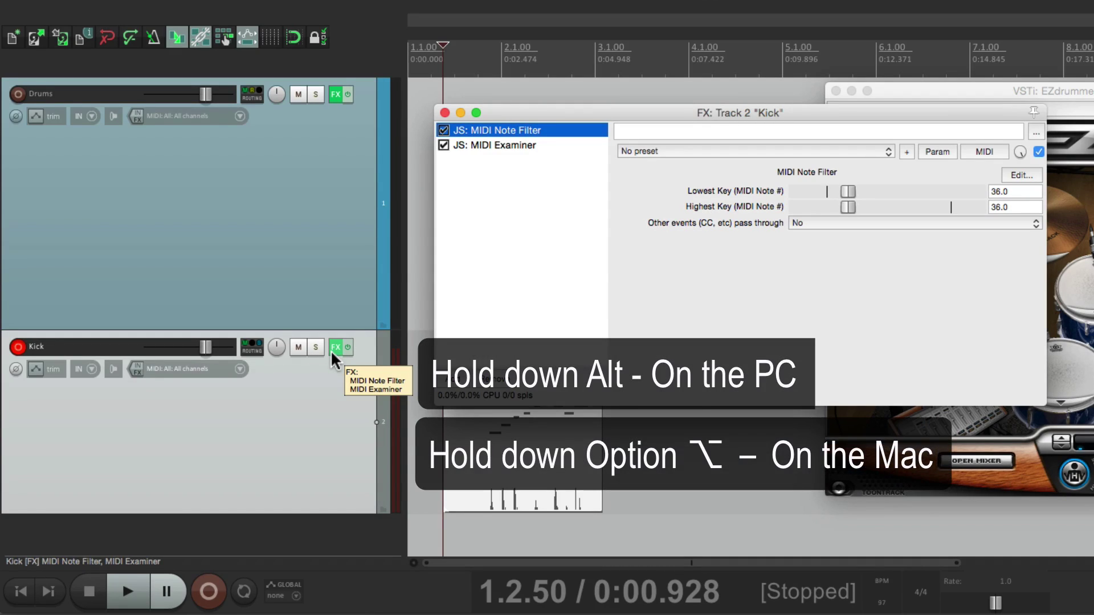
{"action": "left_click_drag", "start_coordinate": [332, 358], "coordinate": [138, 374]}
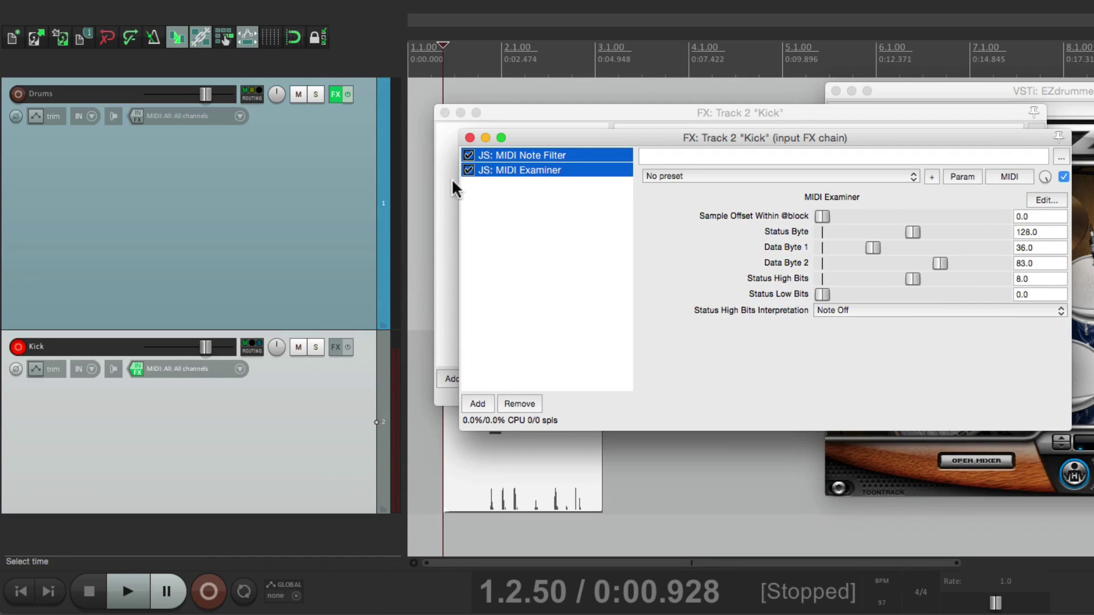
{"action": "left_click", "coordinate": [470, 138]}
{"action": "left_click", "coordinate": [445, 113]}
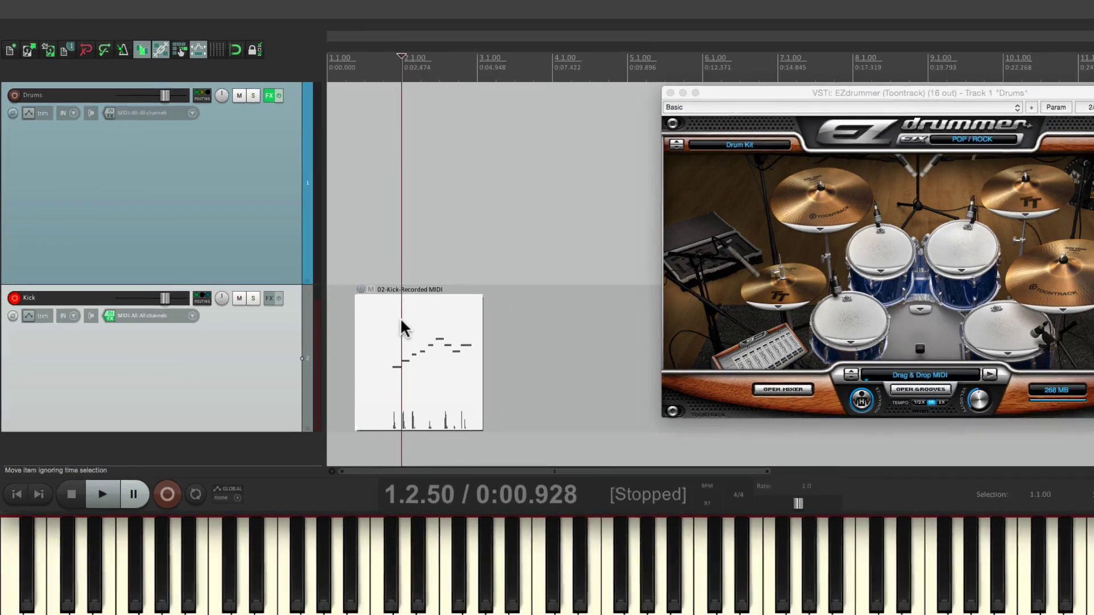
- Record a test kick take through the input FX, then delete the recorded MIDI item
{"action": "key", "text": "ctrl+r"}
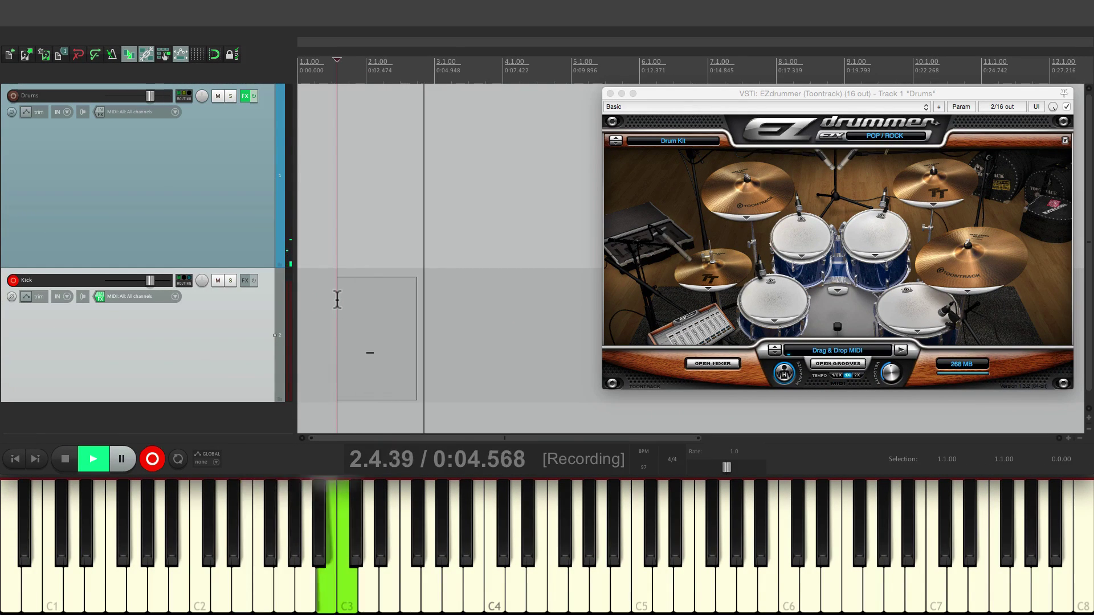
{"action": "key", "text": "space"}
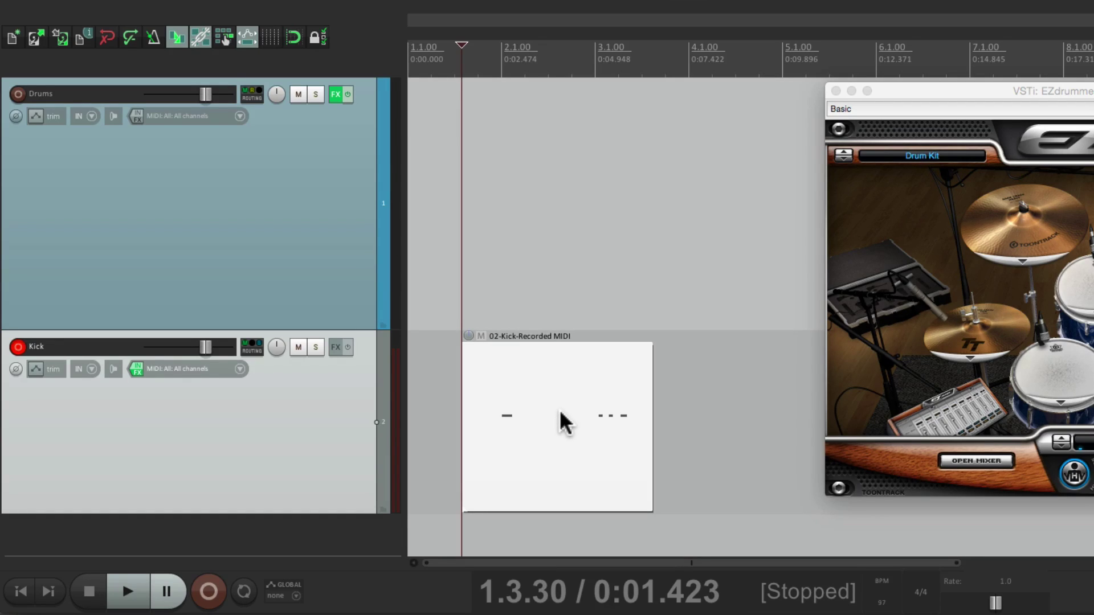
{"action": "key", "text": "Delete"}
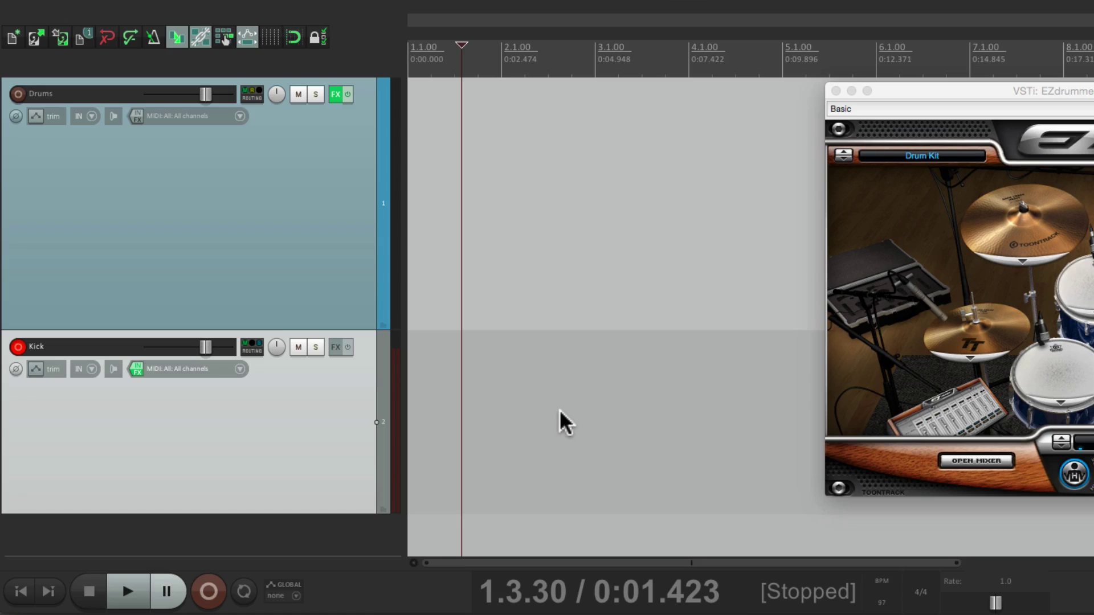
- Duplicate the Kick track, rename the copy Snare, and disarm Kick
{"action": "left_click_drag", "start_coordinate": [263, 514], "coordinate": [289, 414]}
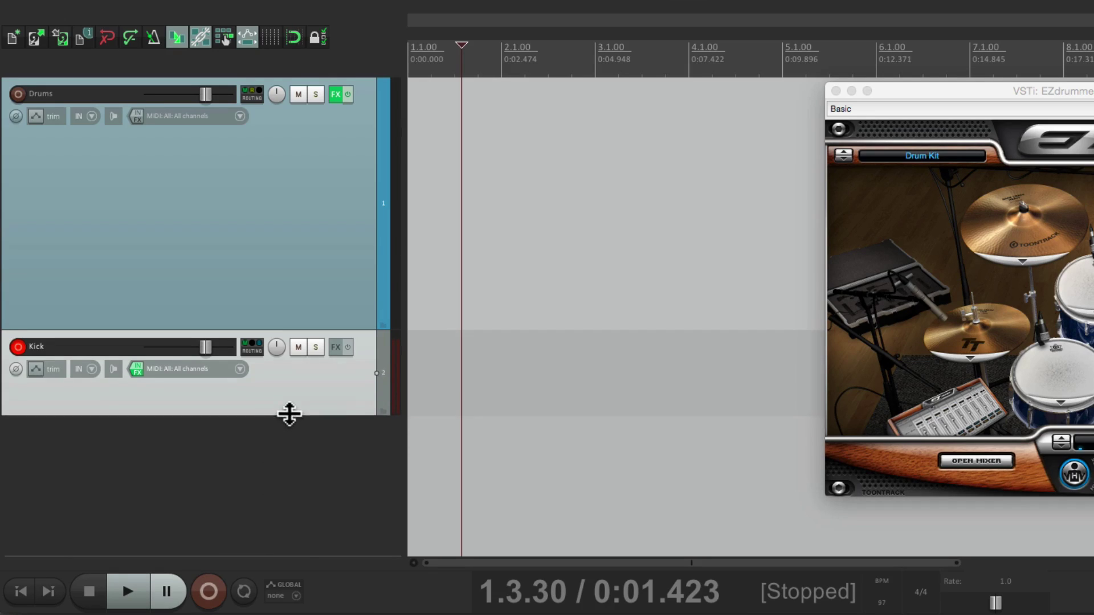
{"action": "right_click", "coordinate": [336, 405]}
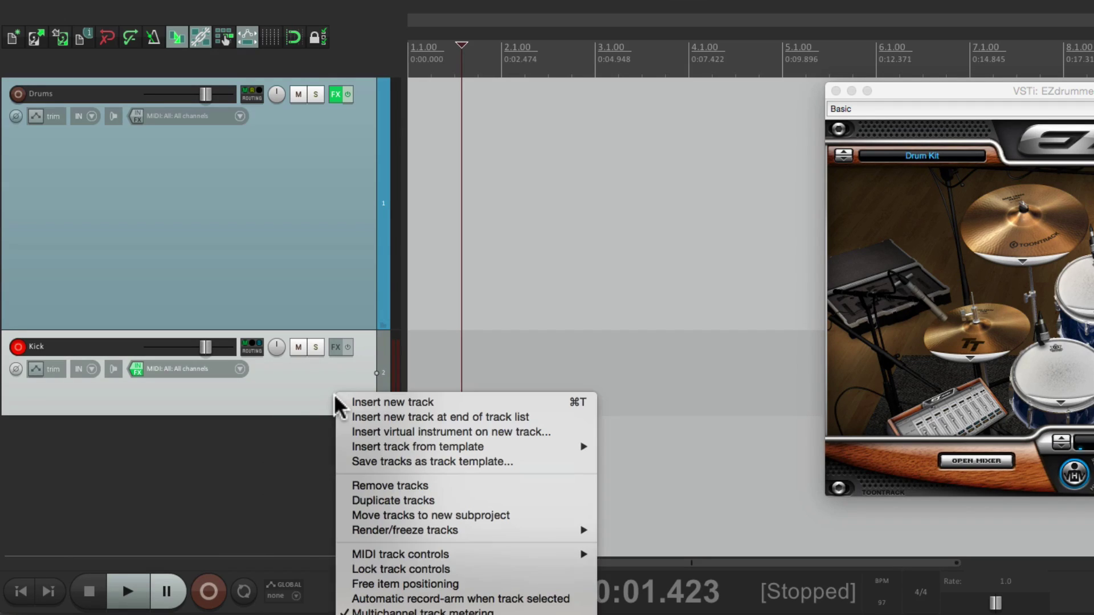
{"action": "left_click", "coordinate": [351, 503]}
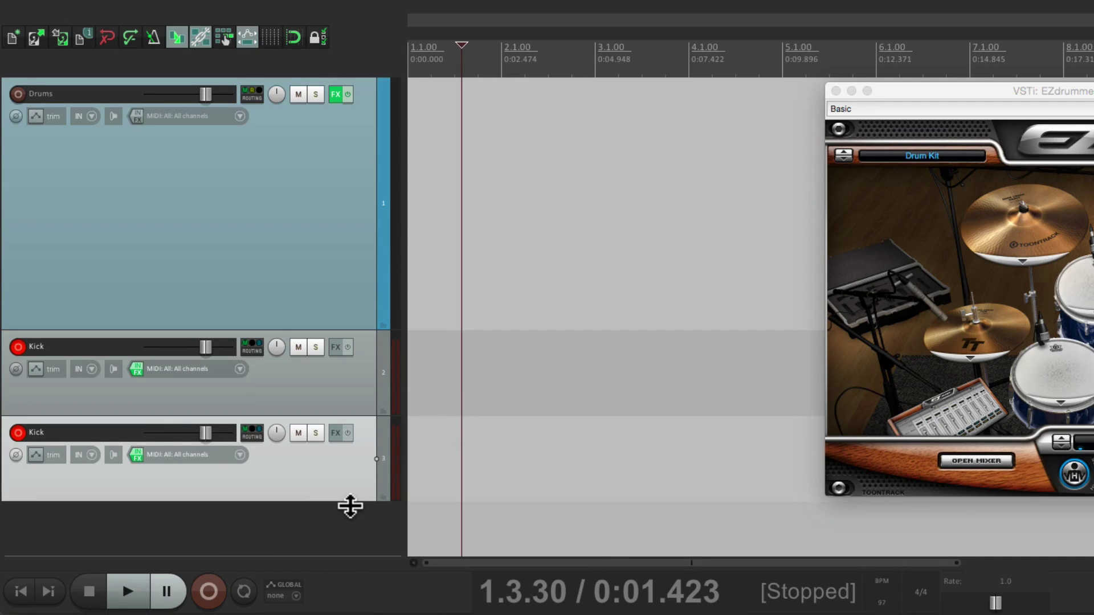
{"action": "double_click", "coordinate": [107, 435]}
{"action": "type", "text": "Snare"}
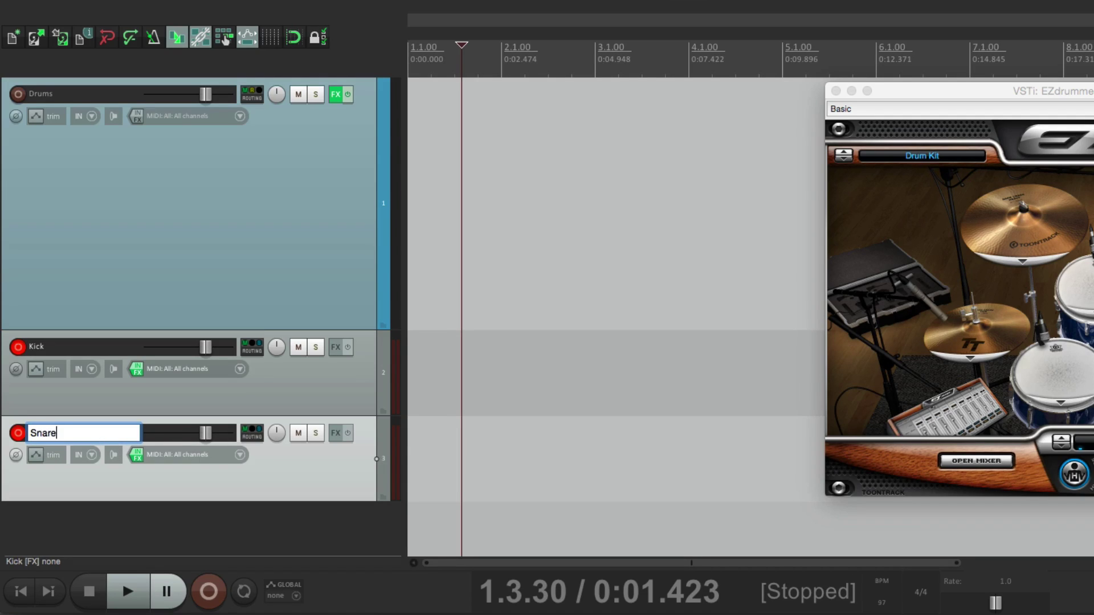
{"action": "key", "text": "Return"}
{"action": "left_click", "coordinate": [18, 347]}
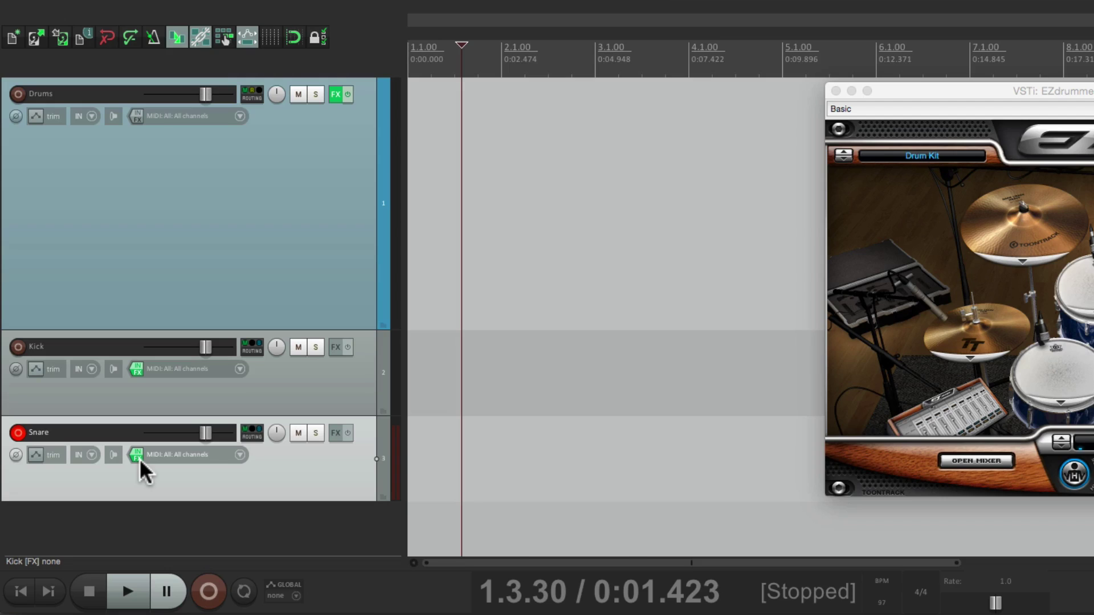
- Reset Snare's input MIDI Note Filter to keys 21–108 and view its MIDI Examiner readout
{"action": "left_click", "coordinate": [139, 459]}
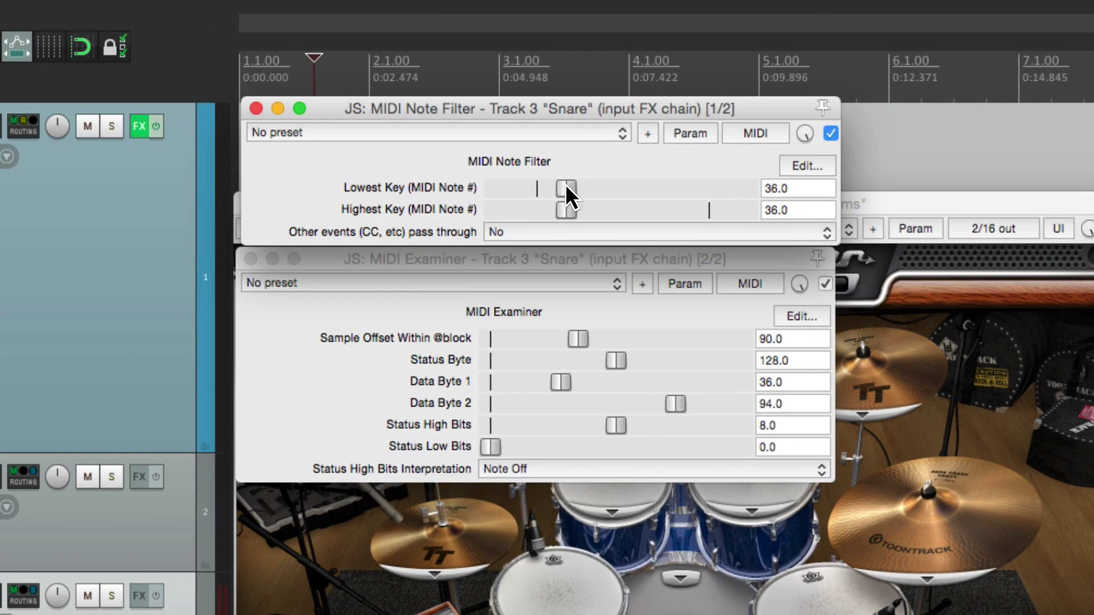
{"action": "double_click", "coordinate": [566, 188]}
{"action": "double_click", "coordinate": [565, 210]}
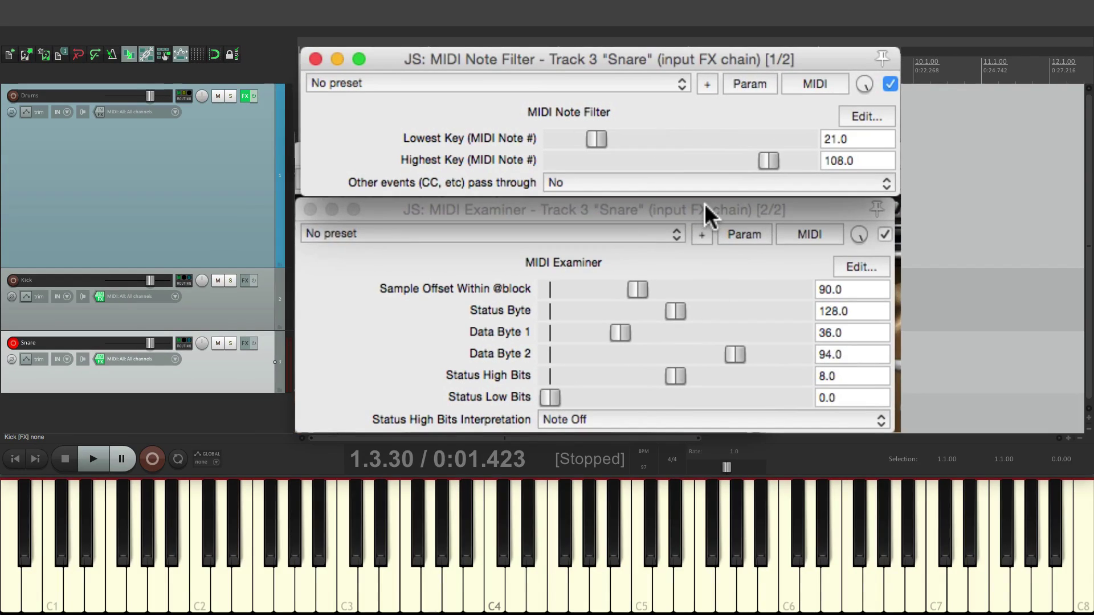
{"action": "left_click", "coordinate": [643, 260]}
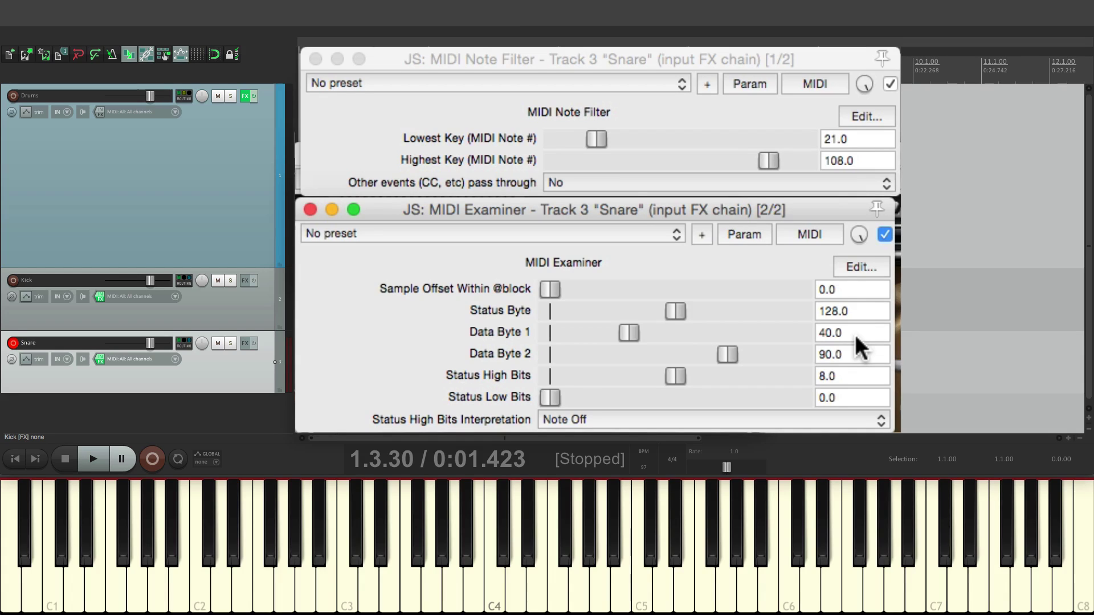
- Set the Snare input note filter to Lowest Key 37 and Highest Key 40, then arm Kick
{"action": "left_click", "coordinate": [860, 139]}
{"action": "type", "text": "37"}
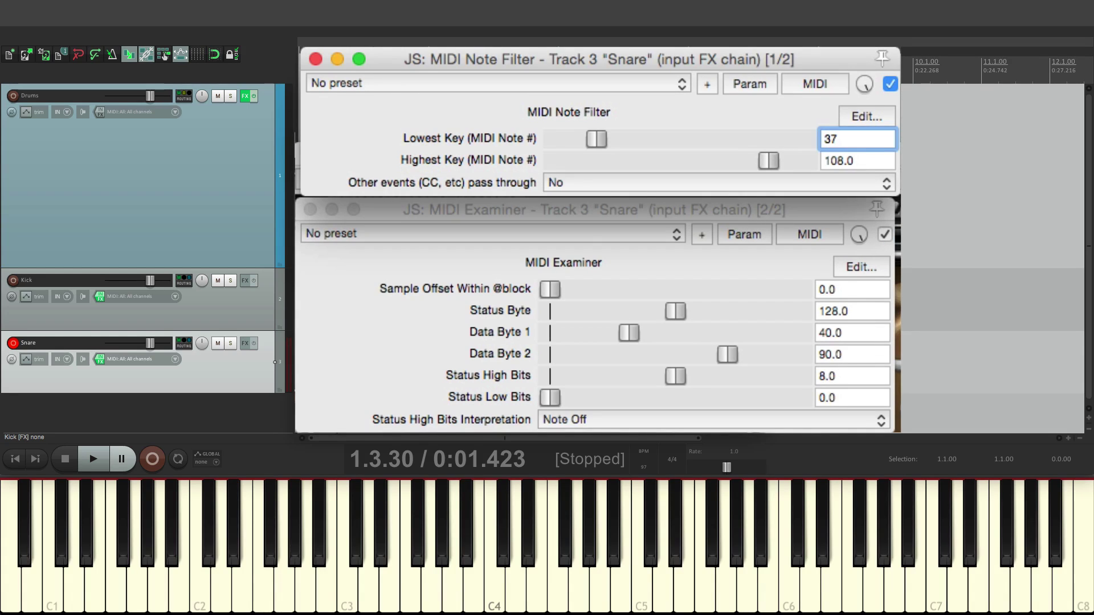
{"action": "left_click", "coordinate": [870, 163]}
{"action": "type", "text": "40"}
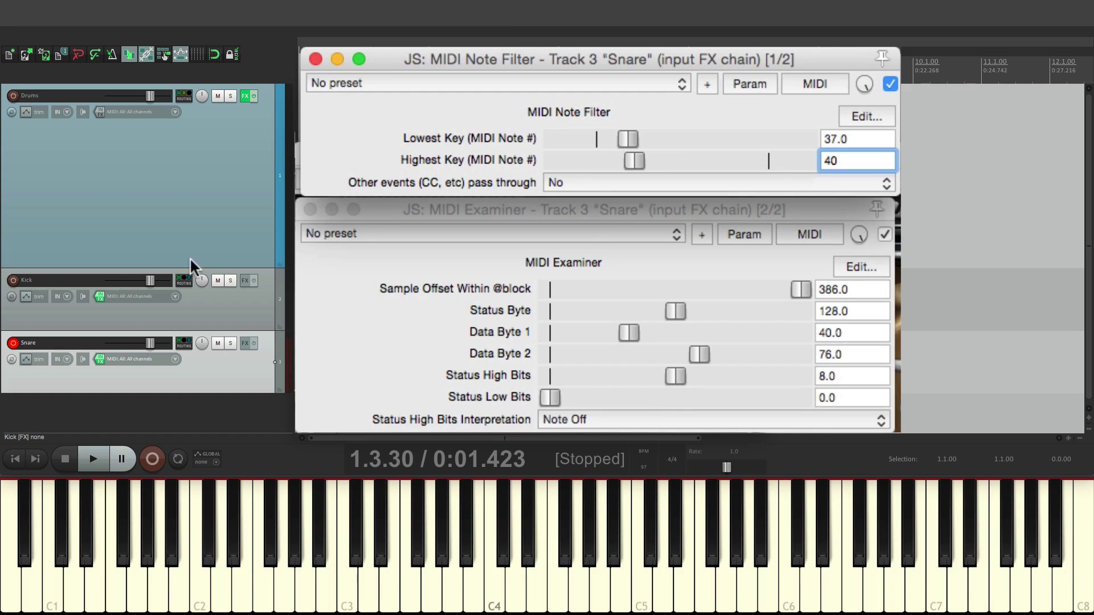
{"action": "left_click", "coordinate": [12, 280]}
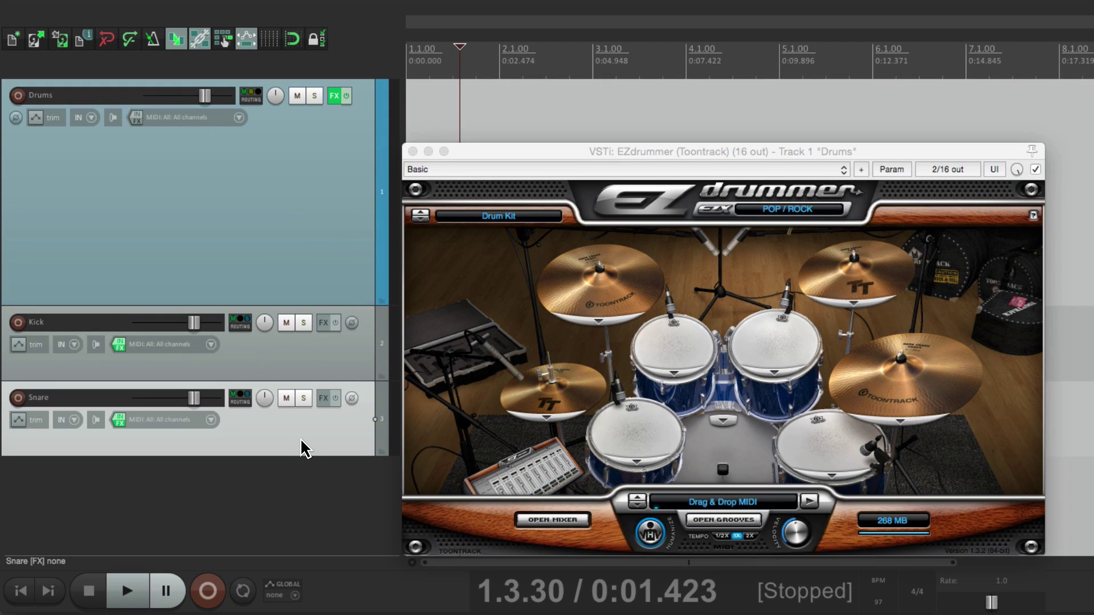
- Duplicate the Snare track, rename the copy Hi Hat and arm it for recording
{"action": "right_click", "coordinate": [305, 448]}
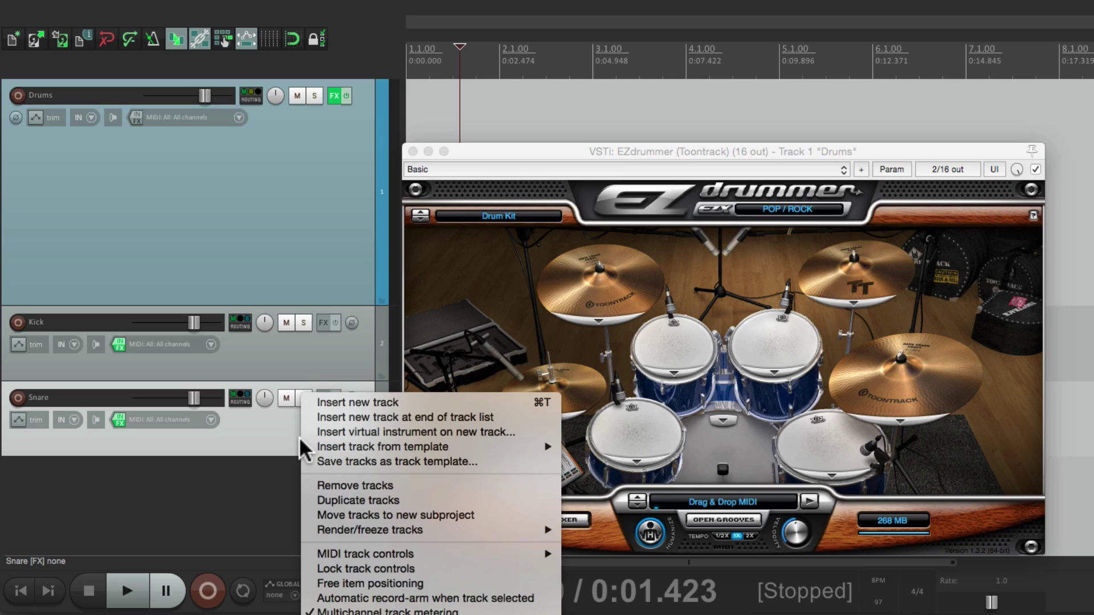
{"action": "left_click", "coordinate": [323, 501]}
{"action": "double_click", "coordinate": [61, 477]}
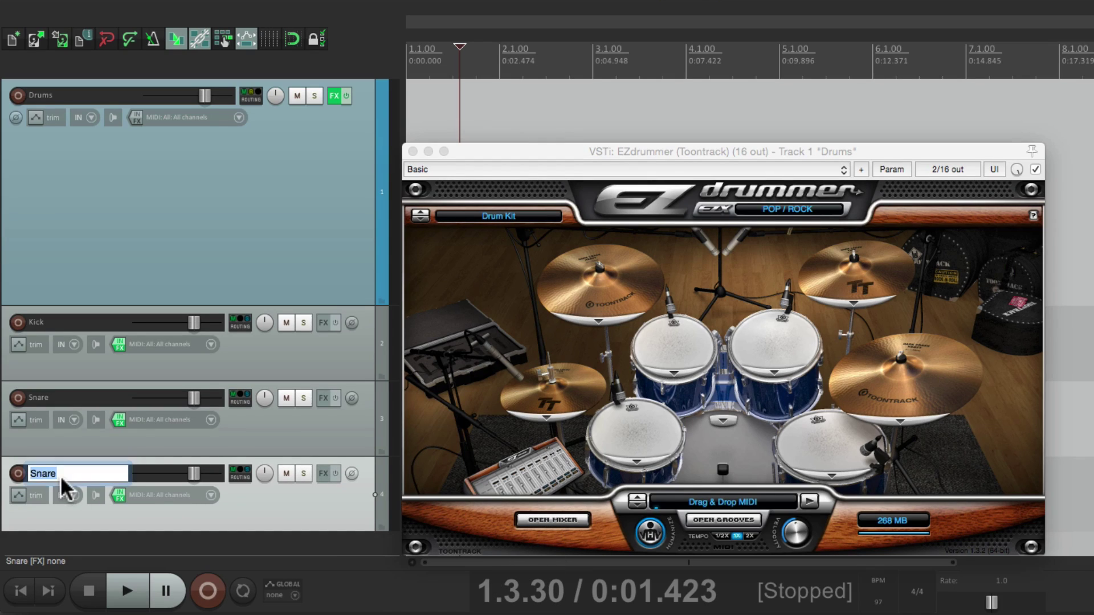
{"action": "type", "text": "Hi Hat"}
{"action": "key", "text": "Return"}
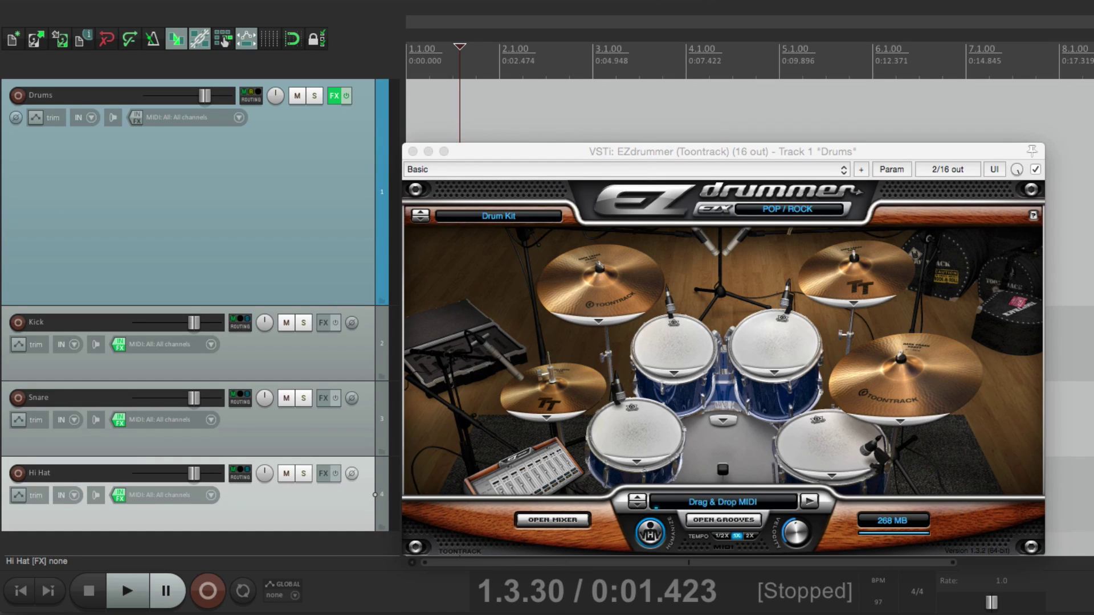
{"action": "left_click", "coordinate": [18, 473]}
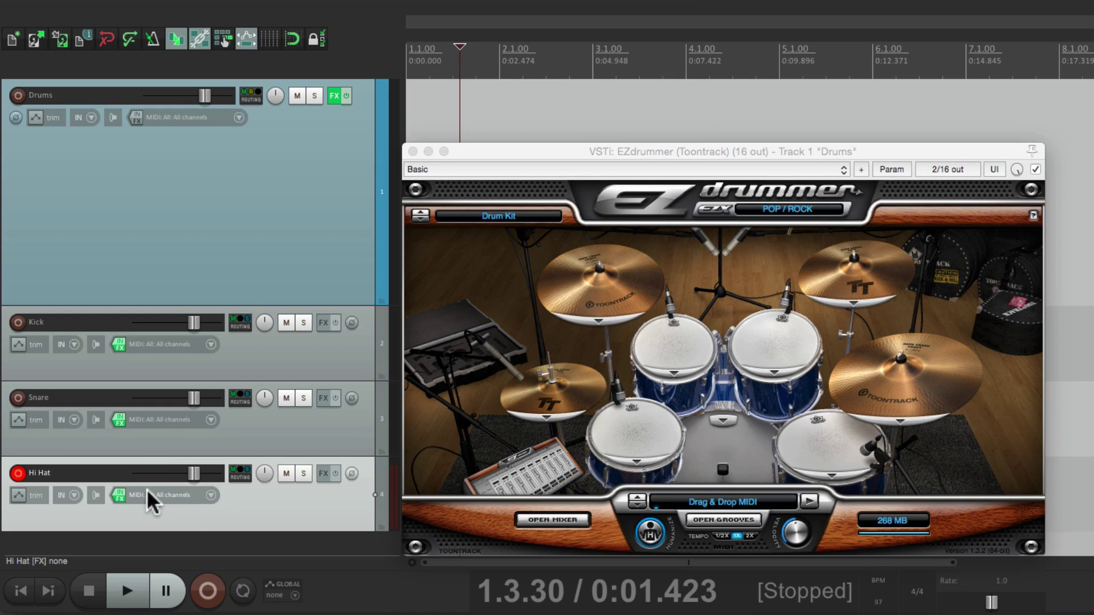
- Open Hi Hat's input FX and reset the note filter keys to defaults 21 and 108
{"action": "left_click", "coordinate": [121, 494]}
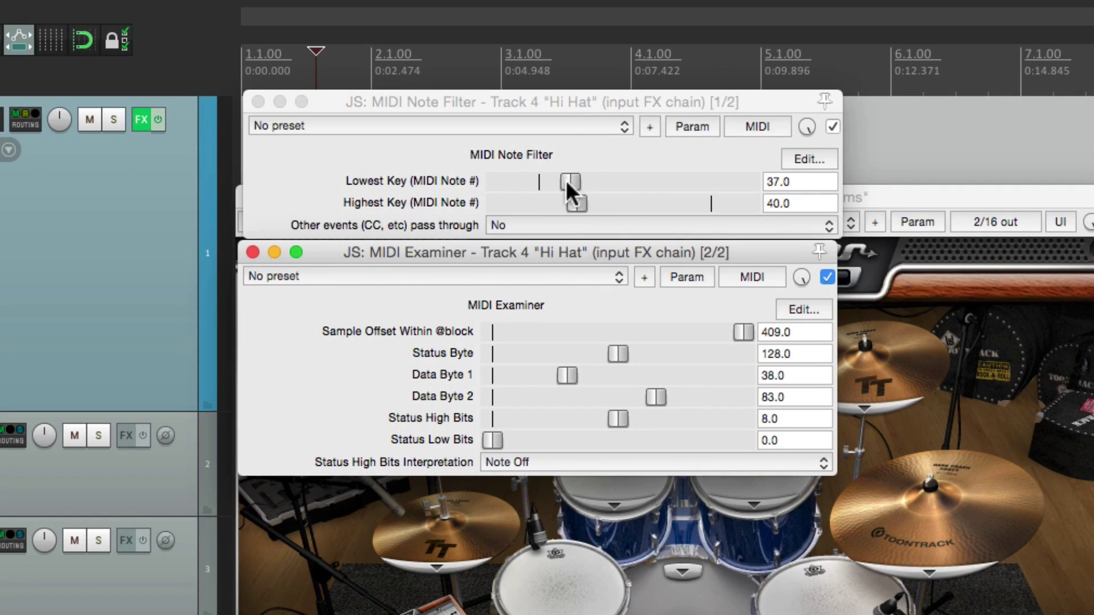
{"action": "double_click", "coordinate": [567, 181]}
{"action": "double_click", "coordinate": [574, 204]}
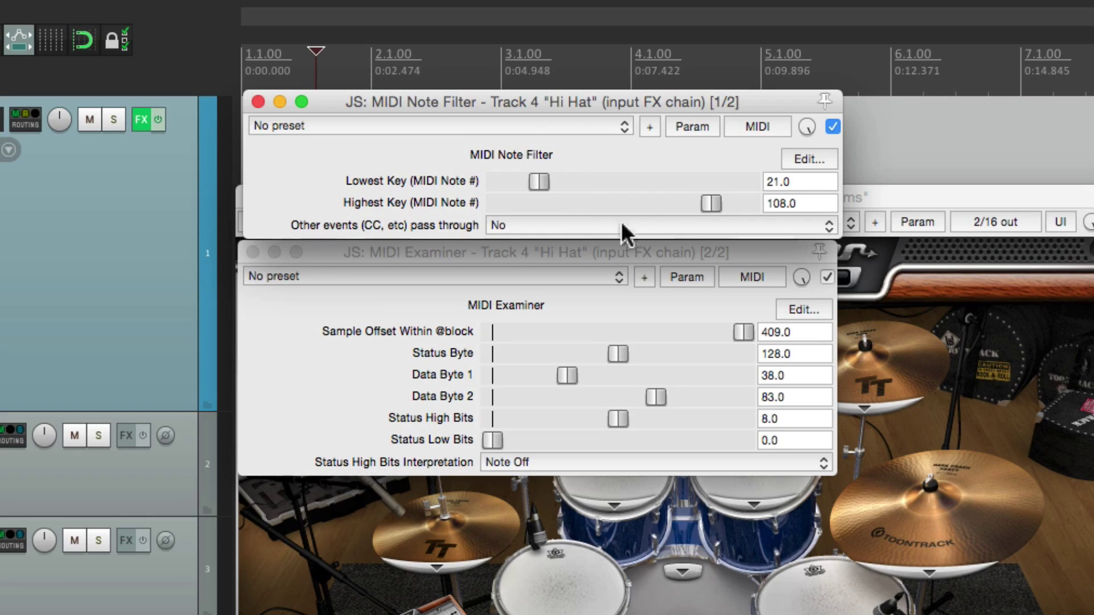
{"action": "left_click", "coordinate": [689, 251]}
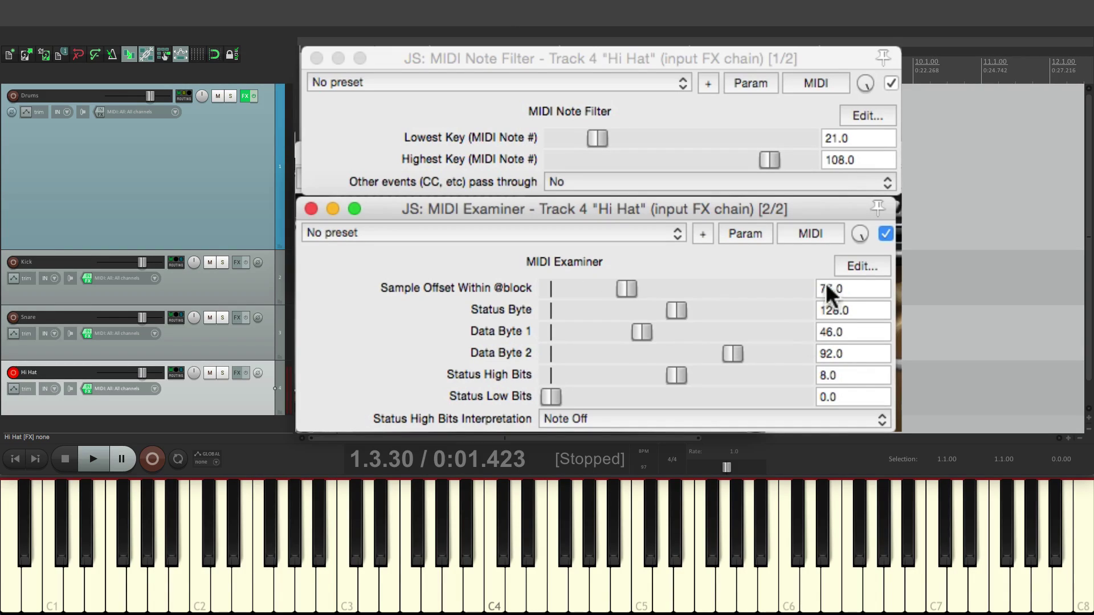
- Set Hi Hat's note filter to keys 42–46, close it, and arm Snare and Kick
{"action": "left_click", "coordinate": [858, 138]}
{"action": "type", "text": "4"}
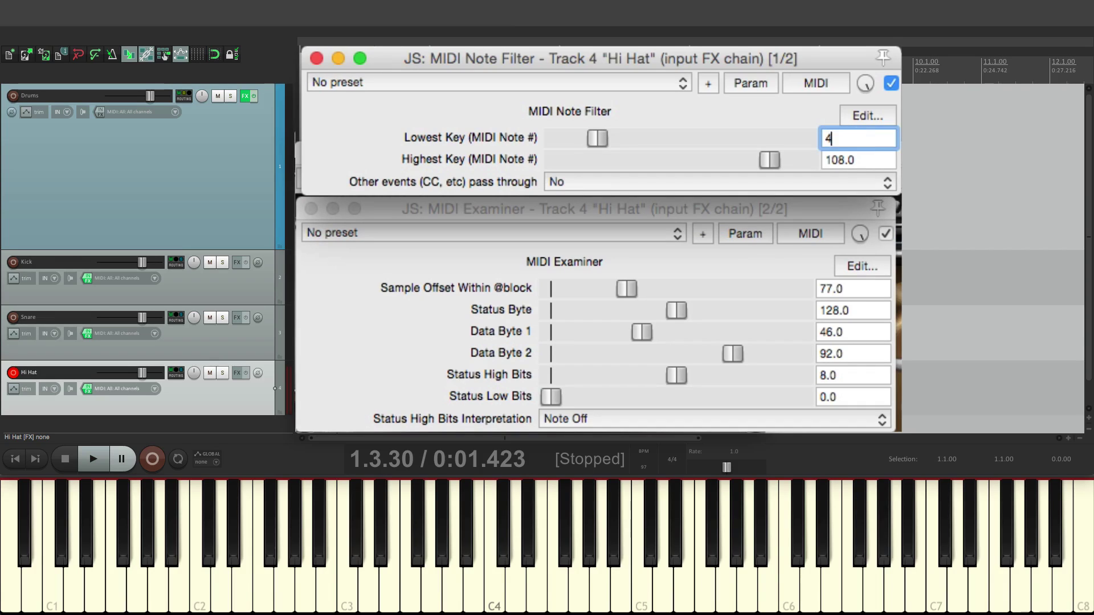
{"action": "type", "text": "2"}
{"action": "left_click", "coordinate": [866, 160]}
{"action": "type", "text": "46"}
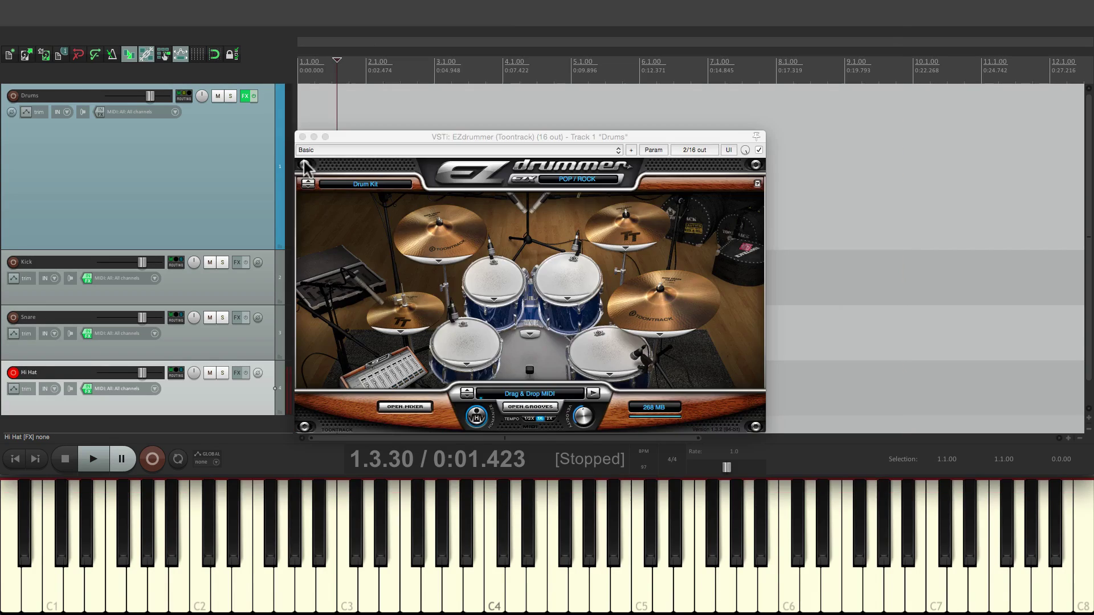
{"action": "left_click", "coordinate": [317, 58]}
{"action": "left_click", "coordinate": [13, 318]}
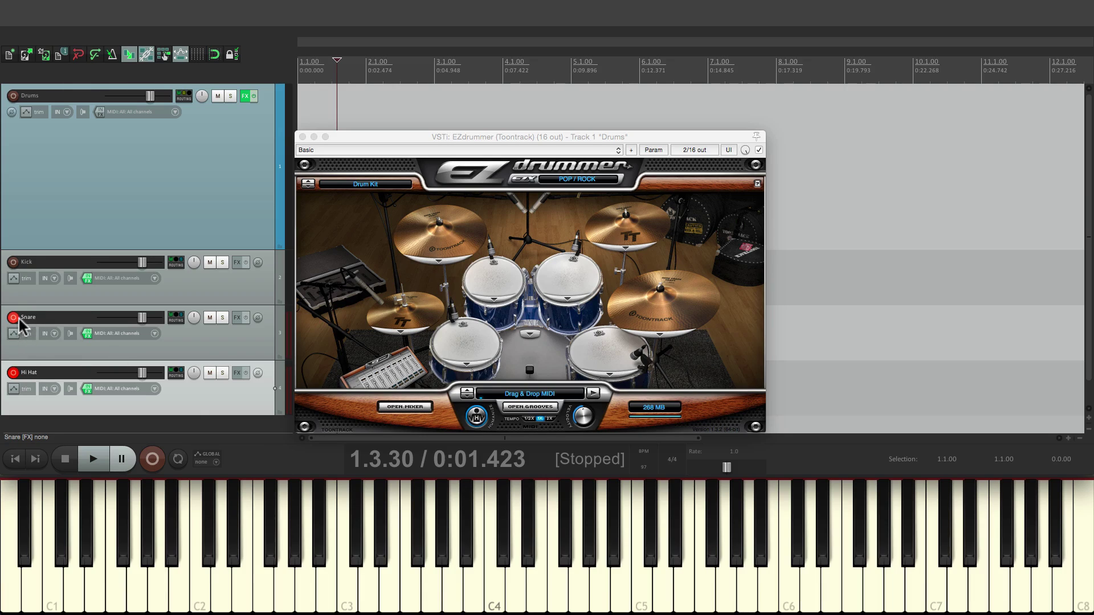
{"action": "left_click", "coordinate": [13, 261]}
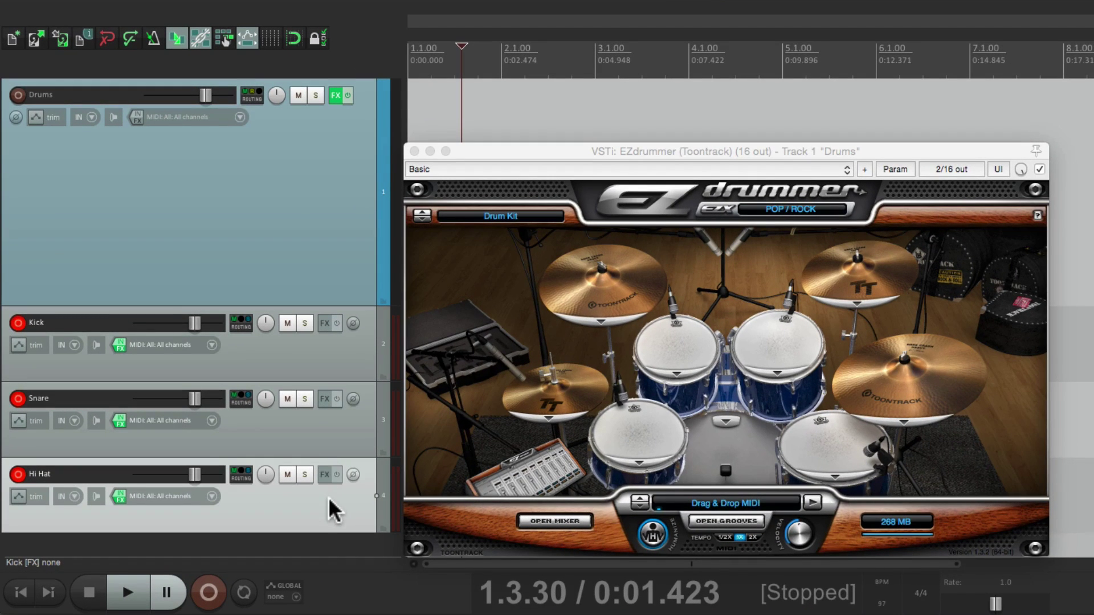
- Duplicate the Hi Hat track and rename the copy Toms
{"action": "right_click", "coordinate": [330, 501]}
{"action": "left_click", "coordinate": [345, 498]}
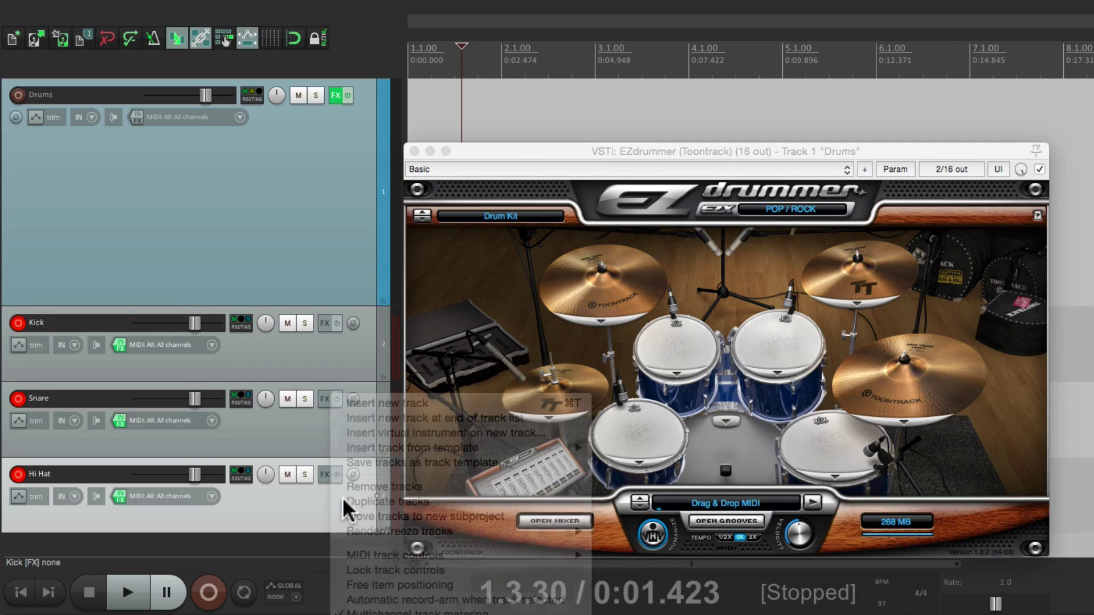
{"action": "double_click", "coordinate": [66, 499]}
{"action": "type", "text": "T"}
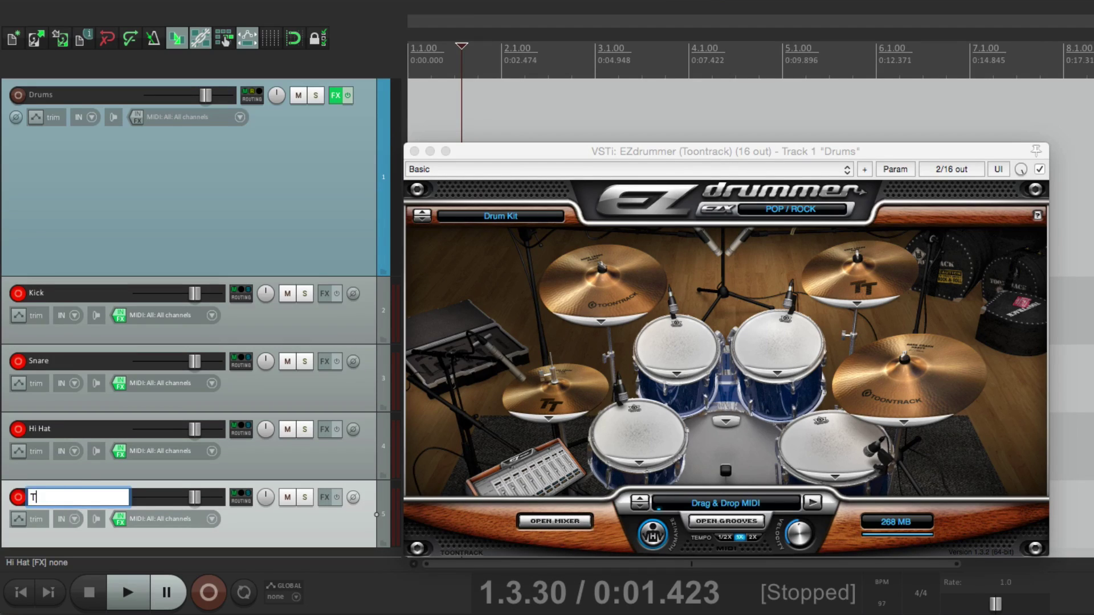
{"action": "type", "text": "oms"}
{"action": "key", "text": "Return"}
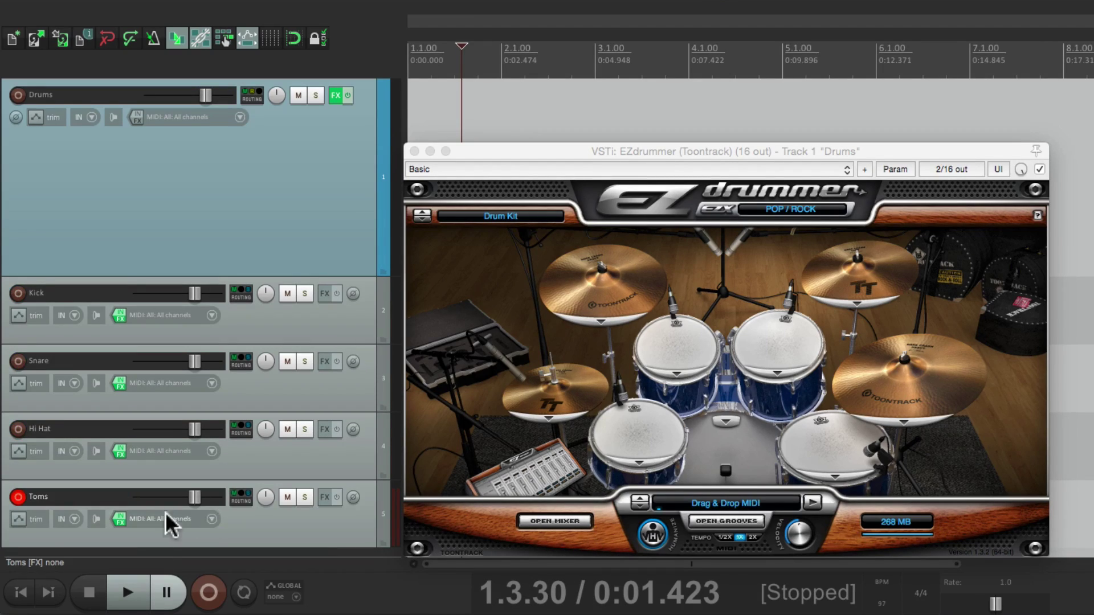
- Open the Toms input FX and reset the note filter's Lowest and Highest Key to defaults
{"action": "left_click", "coordinate": [118, 520]}
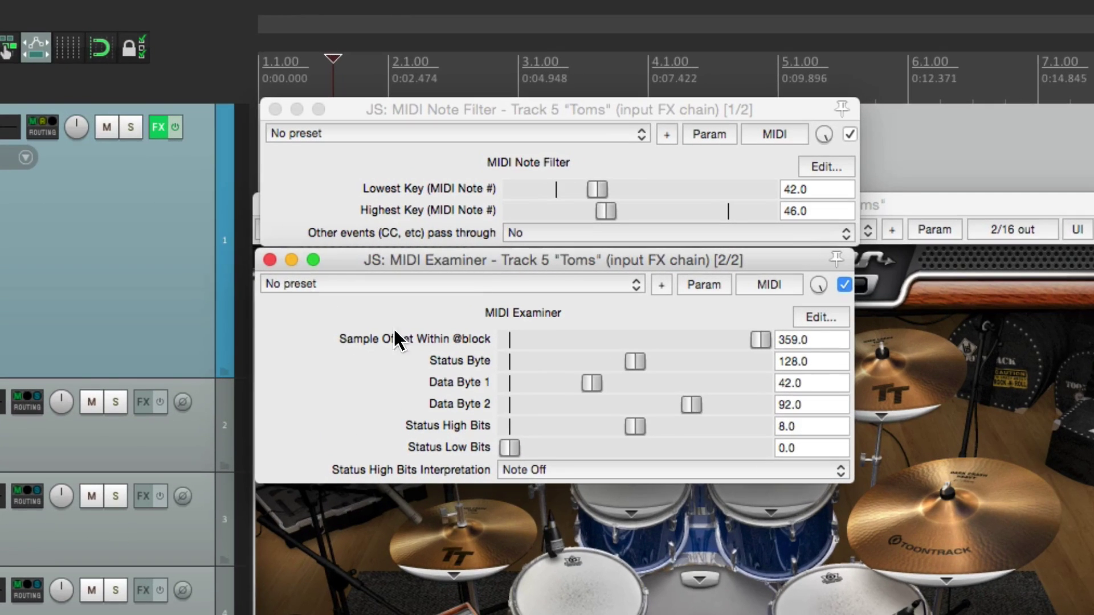
{"action": "left_click", "coordinate": [591, 187]}
{"action": "double_click", "coordinate": [591, 187]}
{"action": "double_click", "coordinate": [608, 206]}
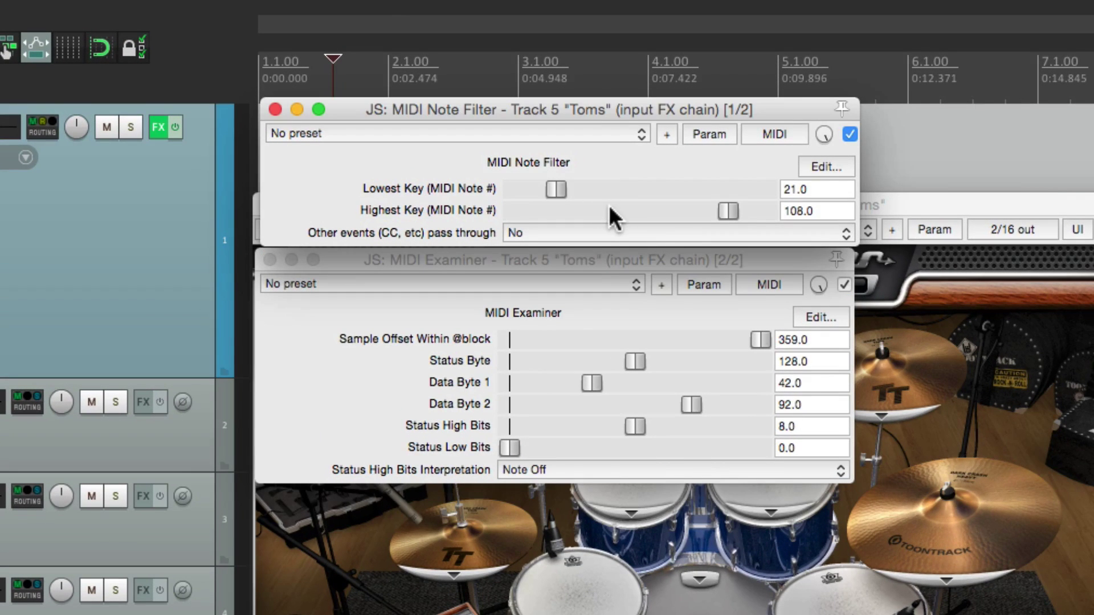
{"action": "left_click", "coordinate": [687, 258]}
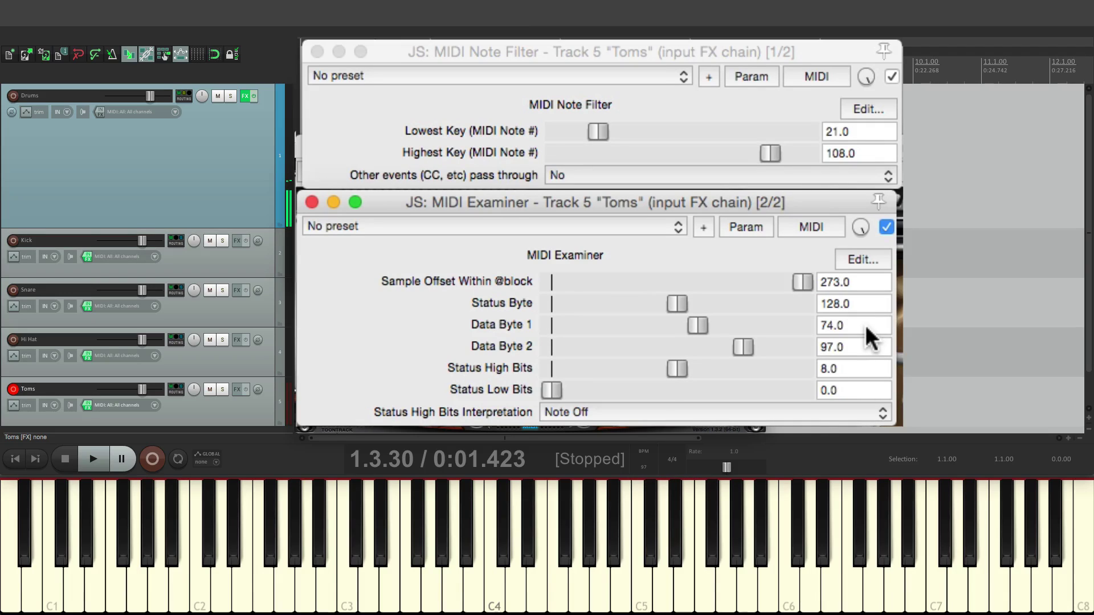
- Enter Lowest Key 74 and Highest Key 81 in the Toms MIDI Note Filter
{"action": "left_click", "coordinate": [861, 137]}
{"action": "type", "text": "74"}
{"action": "left_click", "coordinate": [880, 152]}
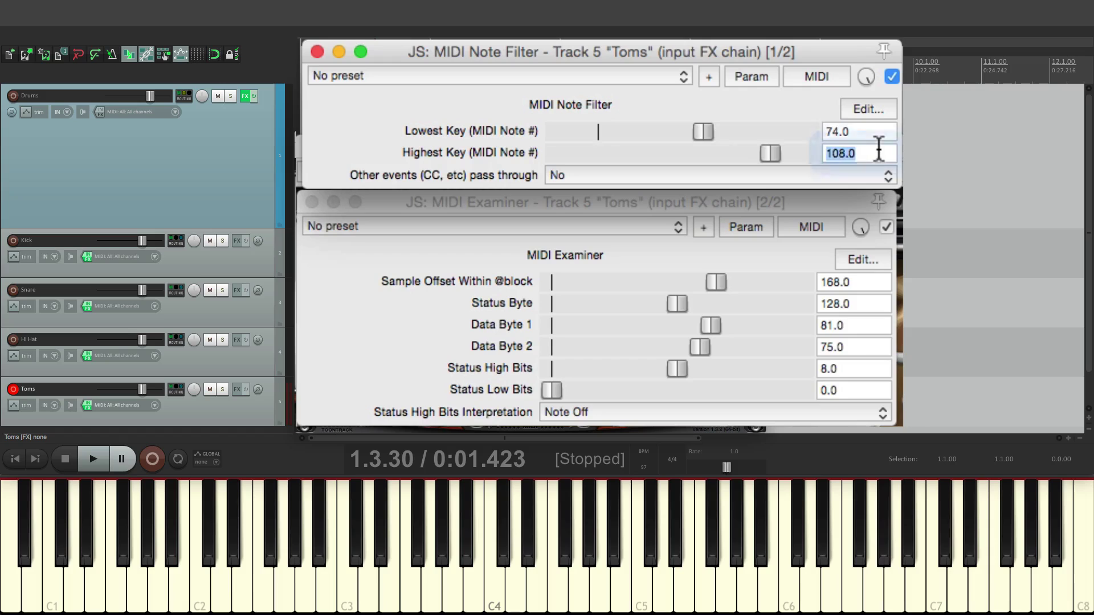
{"action": "type", "text": "81"}
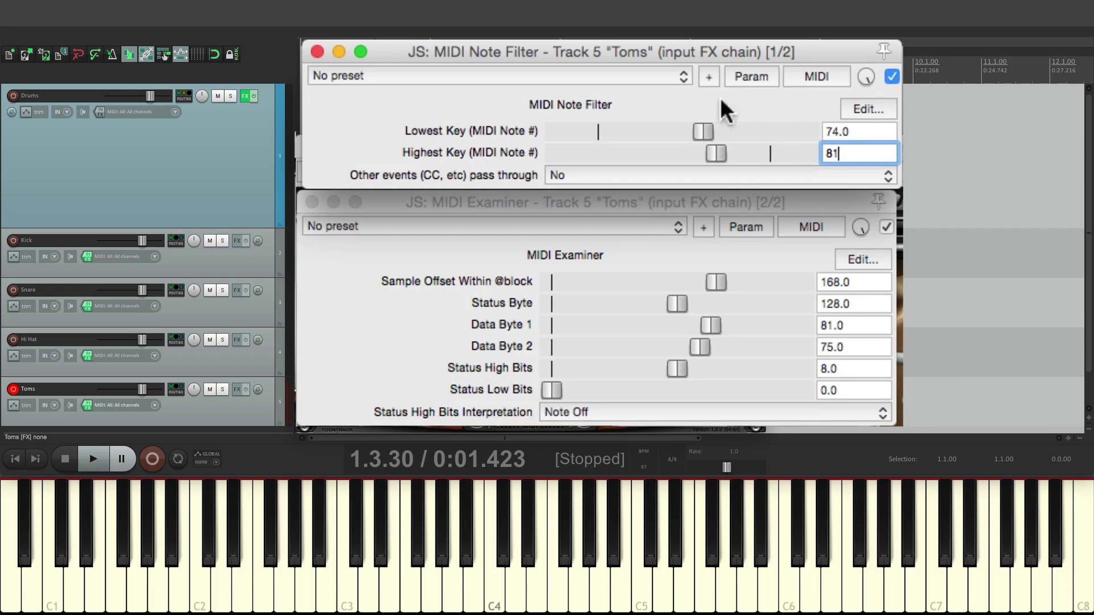
- Close the MIDI filter windows and arm the Hi Hat, Snare and Kick tracks
{"action": "left_click", "coordinate": [312, 203]}
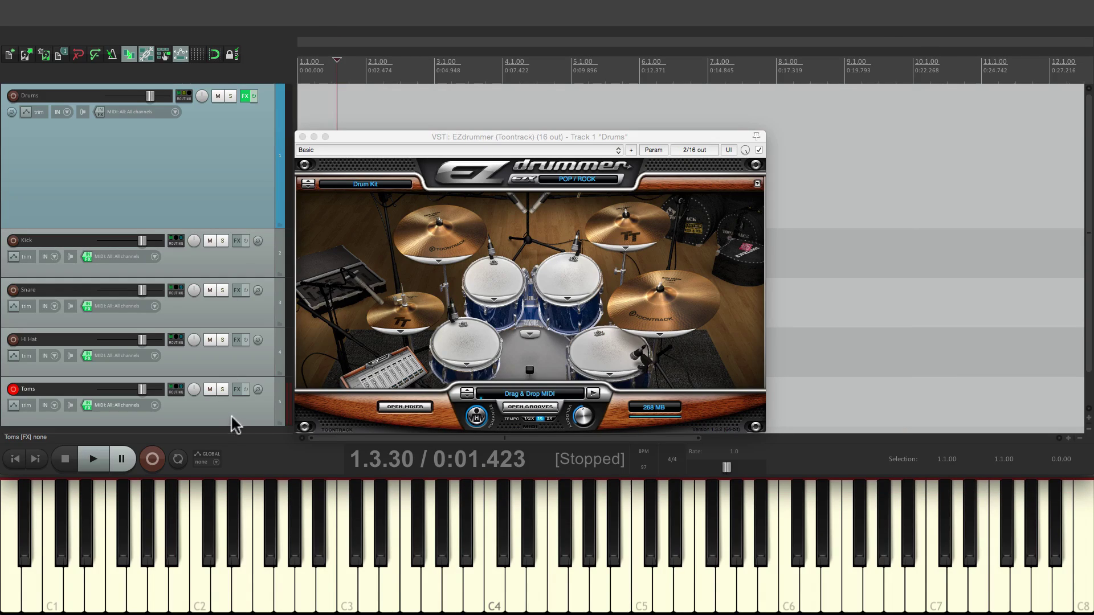
{"action": "left_click", "coordinate": [13, 340]}
{"action": "left_click", "coordinate": [13, 290]}
{"action": "left_click", "coordinate": [13, 241]}
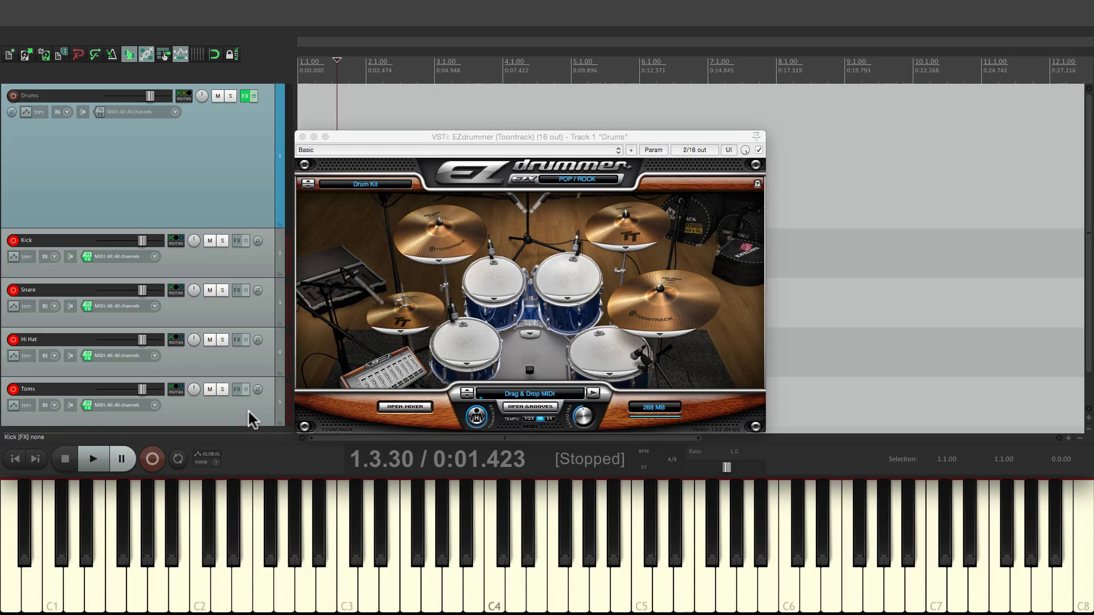
- Record a drum performance with Ctrl+R, then stop it with Space
{"action": "key", "text": "ctrl+r"}
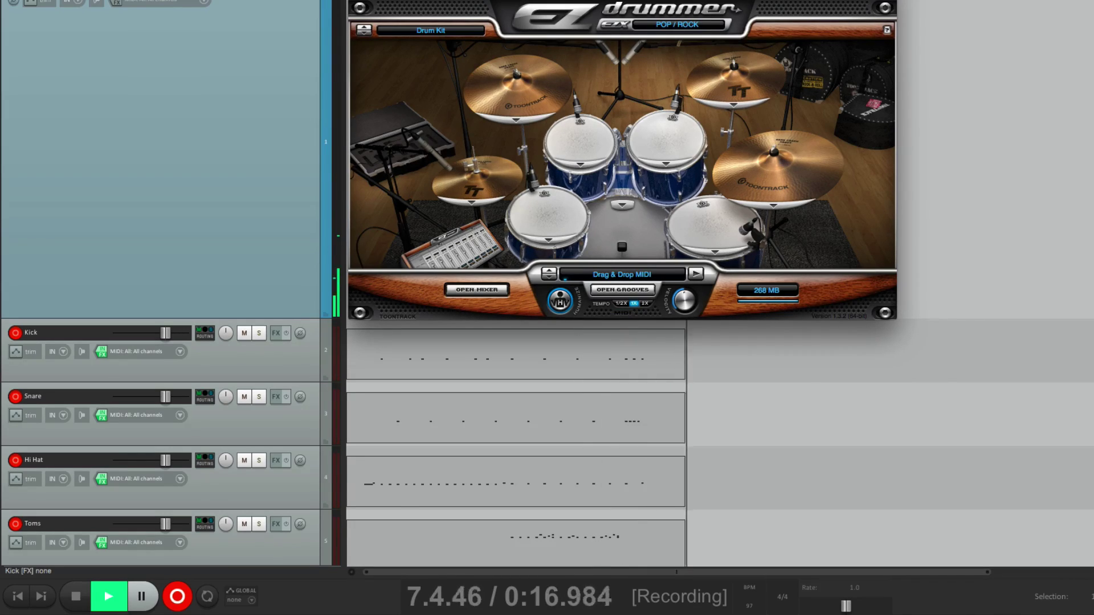
{"action": "key", "text": "space"}
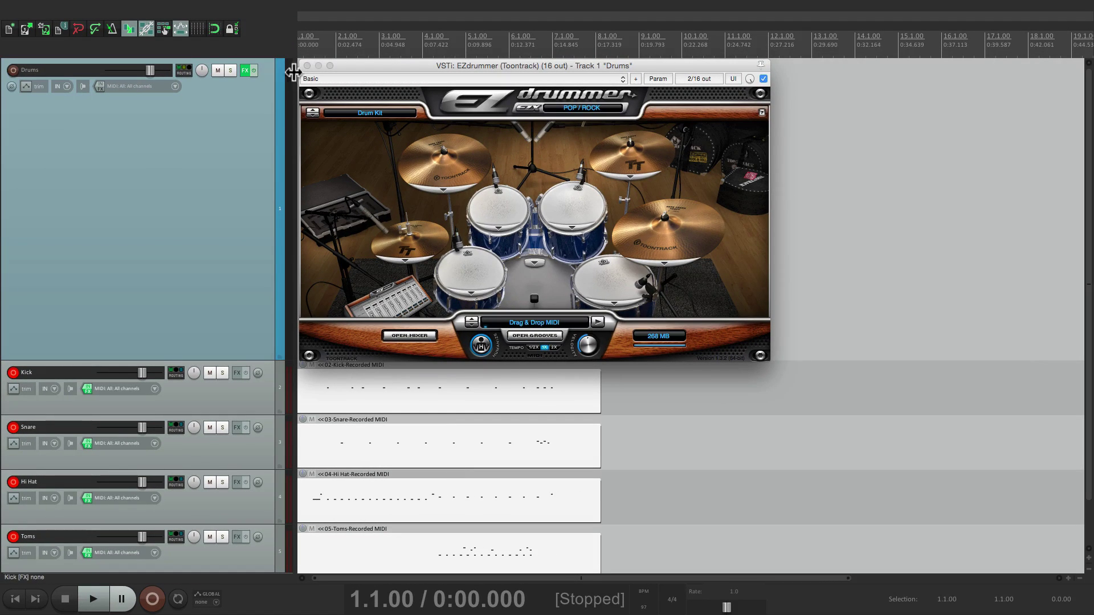
- Close EZdrummer and open the Kick recording in the MIDI editor
{"action": "left_click", "coordinate": [307, 66]}
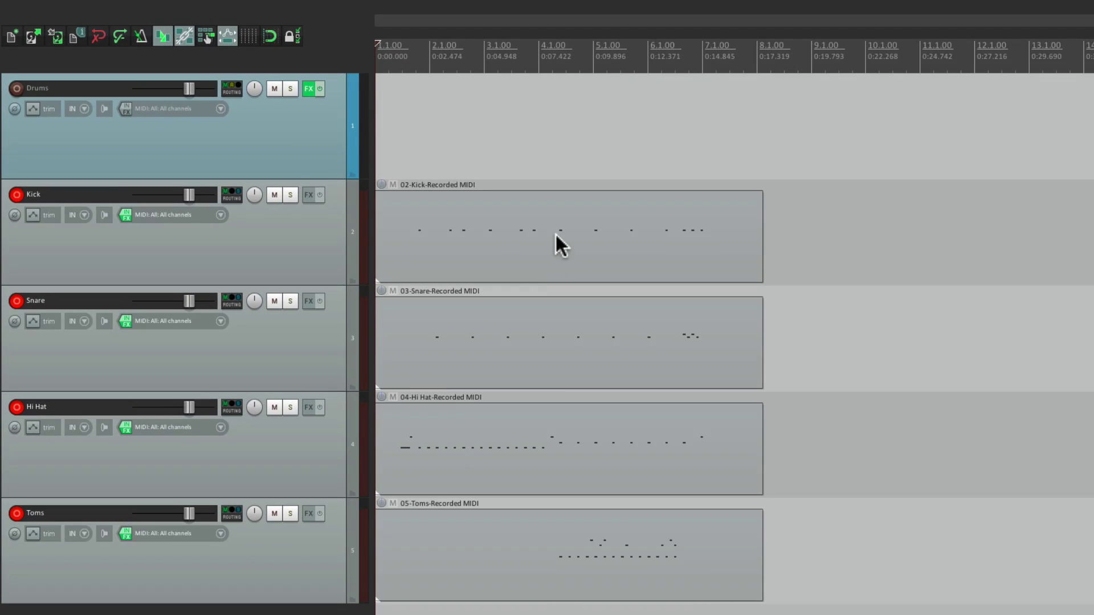
{"action": "left_click", "coordinate": [557, 233]}
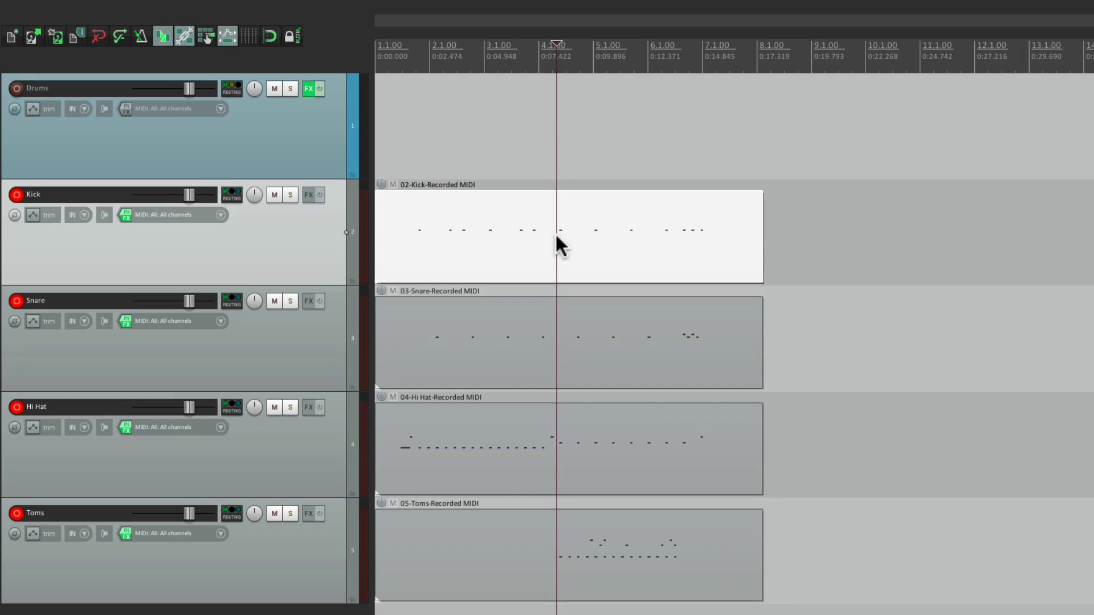
{"action": "double_click", "coordinate": [556, 234]}
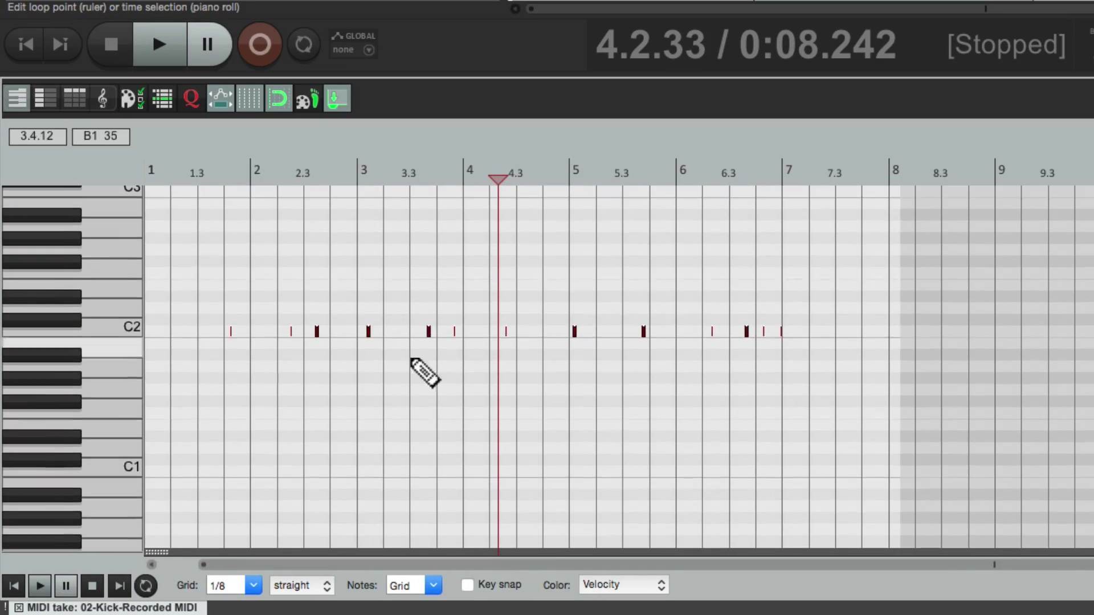
- Play the kick notes from 1.4, then move all C2 notes down two semitones to A#1
{"action": "scroll", "coordinate": [412, 360], "scroll_direction": "up", "scroll_amount": 5}
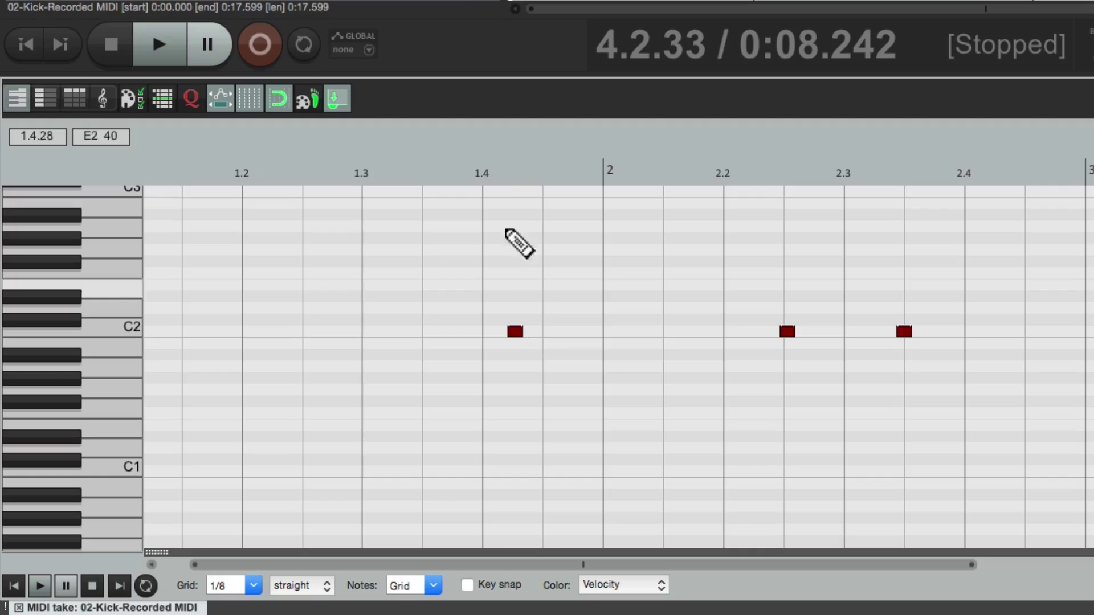
{"action": "left_click", "coordinate": [460, 166]}
{"action": "key", "text": "space"}
{"action": "scroll", "coordinate": [701, 233], "scroll_direction": "down", "scroll_amount": 2}
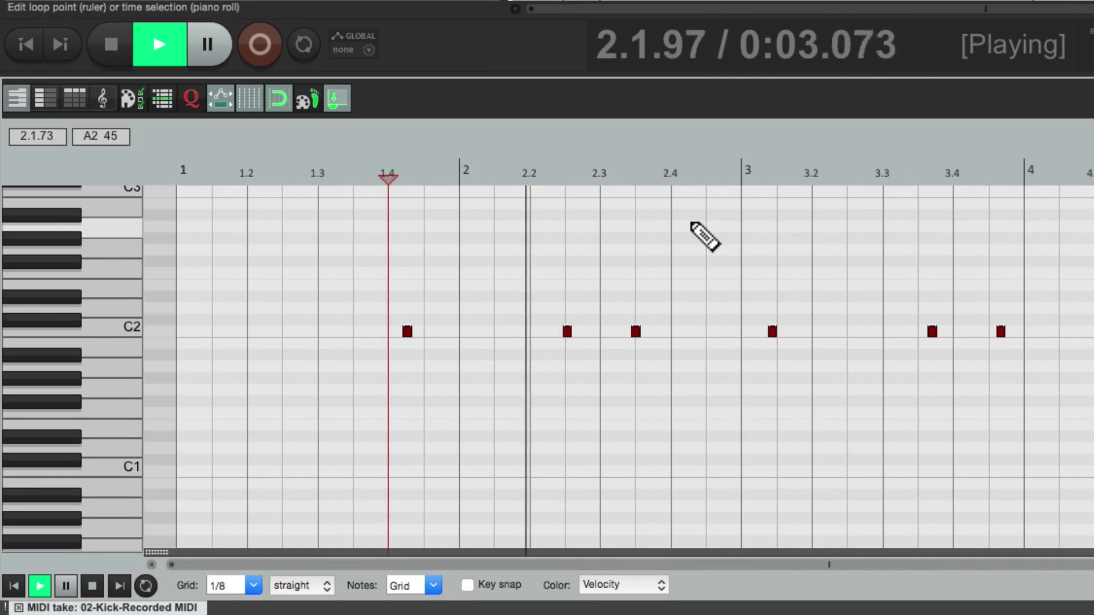
{"action": "scroll", "coordinate": [681, 250], "scroll_direction": "right", "scroll_amount": 3}
{"action": "key", "text": "space"}
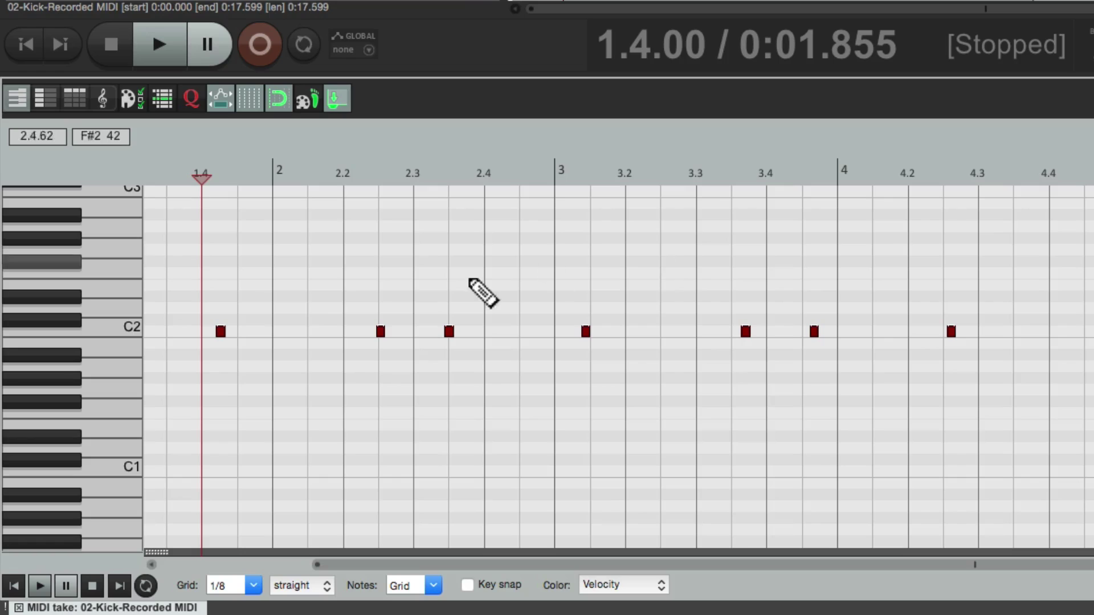
{"action": "left_click", "coordinate": [137, 327]}
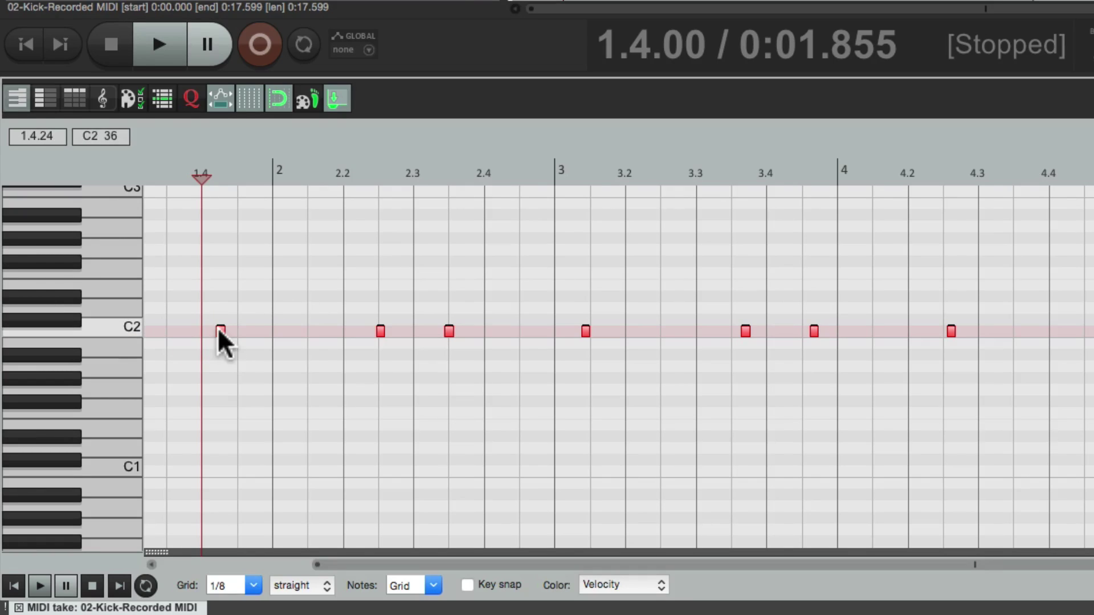
{"action": "mouse_move", "coordinate": [218, 335]}
{"action": "left_mouse_down"}
{"action": "mouse_move", "coordinate": [218, 361]}
{"action": "mouse_move", "coordinate": [219, 333]}
{"action": "left_mouse_up"}
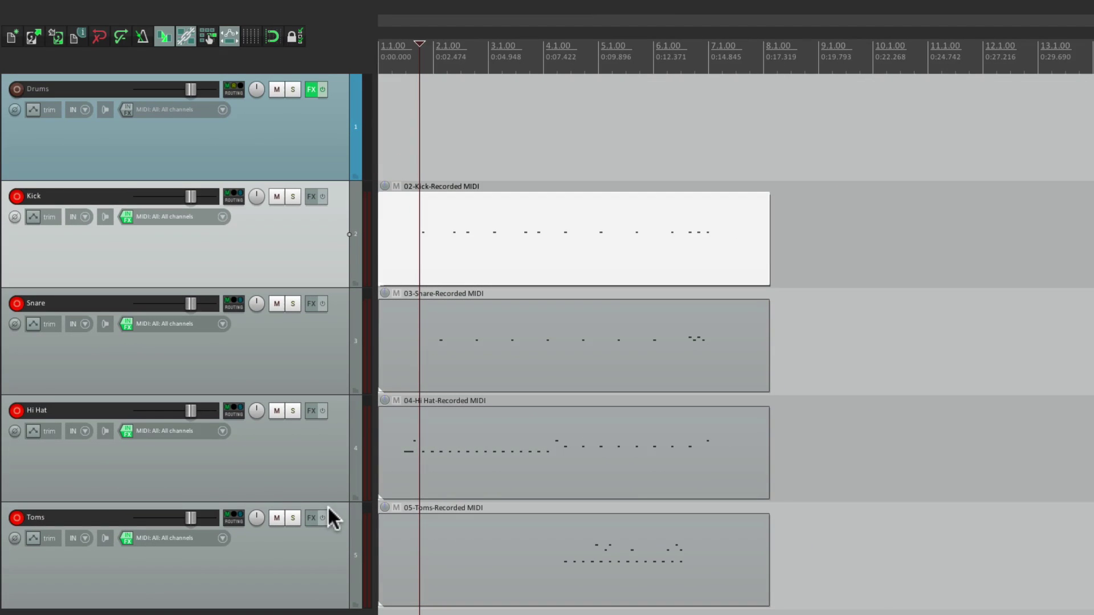
- Open the Hi Hat recording in the MIDI editor and reveal the Velocity lane
{"action": "left_click", "coordinate": [467, 450]}
{"action": "double_click", "coordinate": [466, 450]}
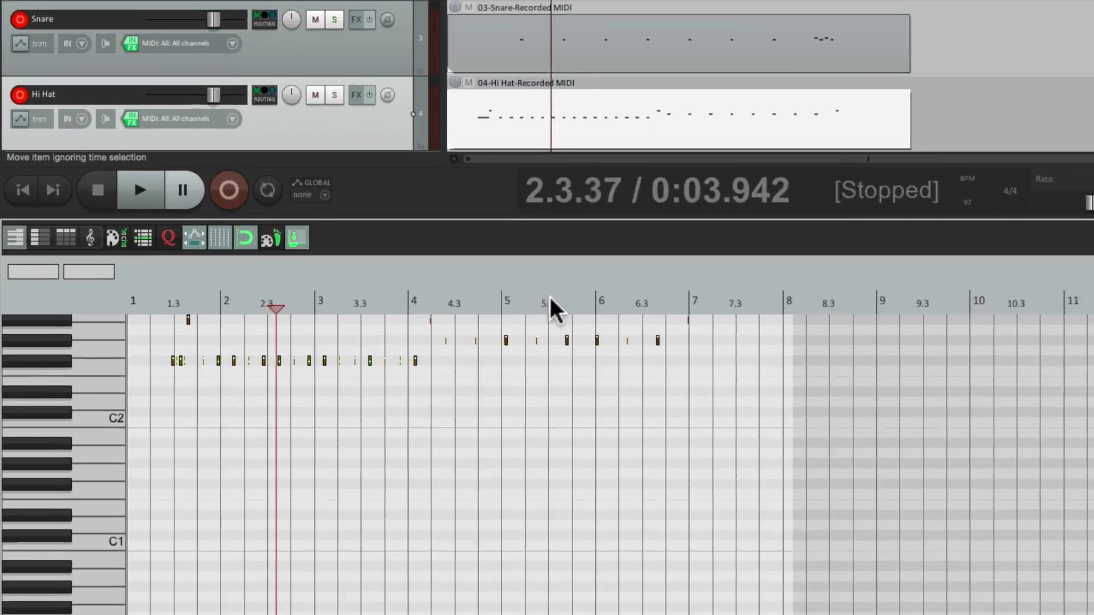
{"action": "scroll", "coordinate": [581, 298], "scroll_direction": "up", "scroll_amount": 3}
{"action": "scroll", "coordinate": [373, 342], "scroll_direction": "up", "scroll_amount": 4}
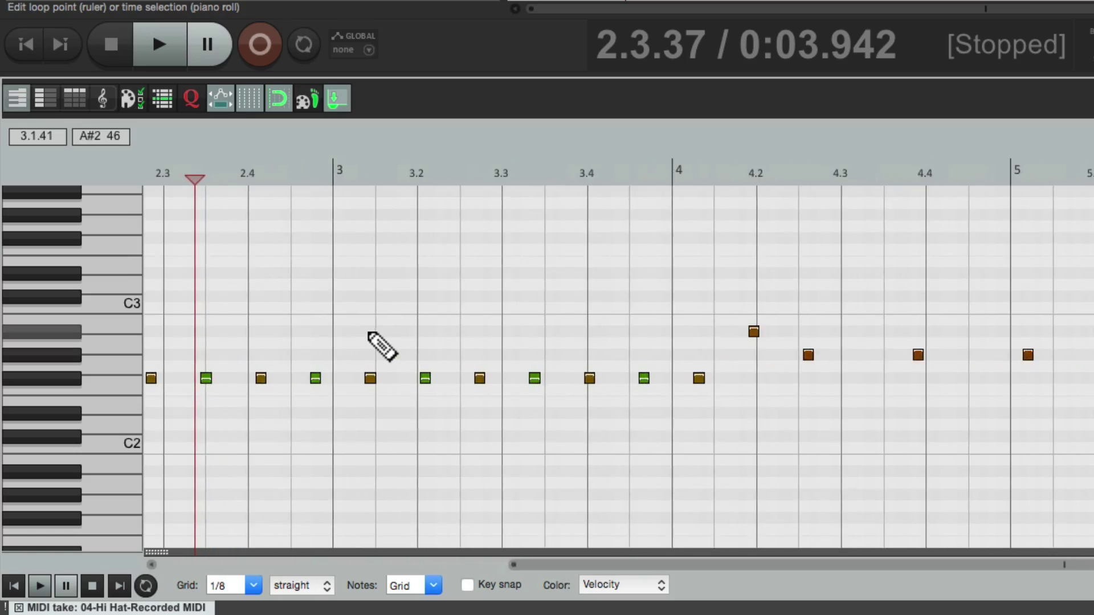
{"action": "scroll", "coordinate": [369, 334], "scroll_direction": "left", "scroll_amount": 5}
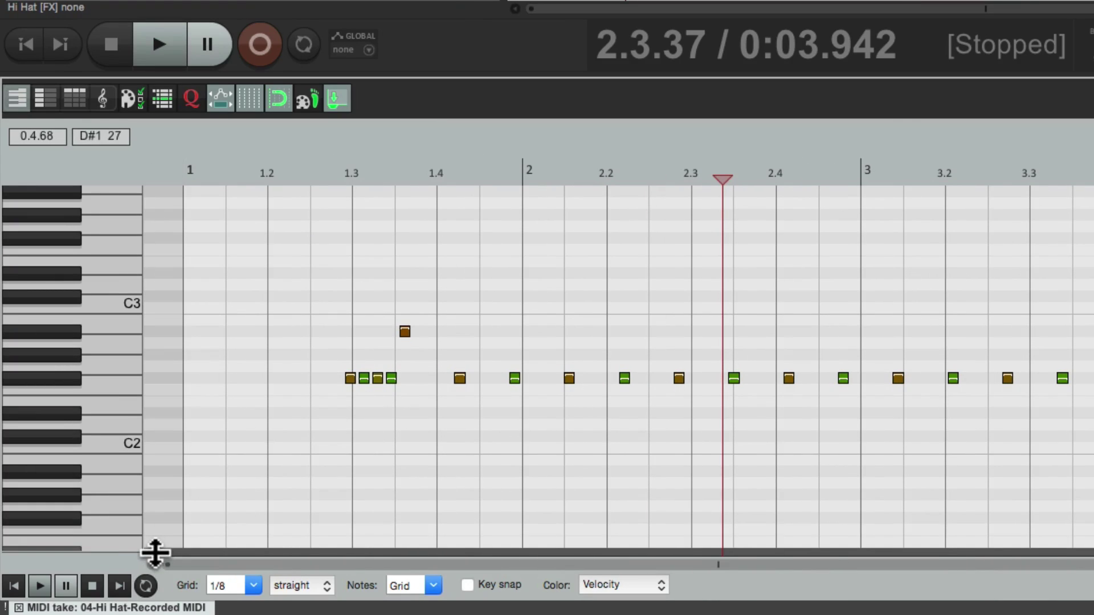
{"action": "left_click_drag", "start_coordinate": [155, 551], "coordinate": [176, 430]}
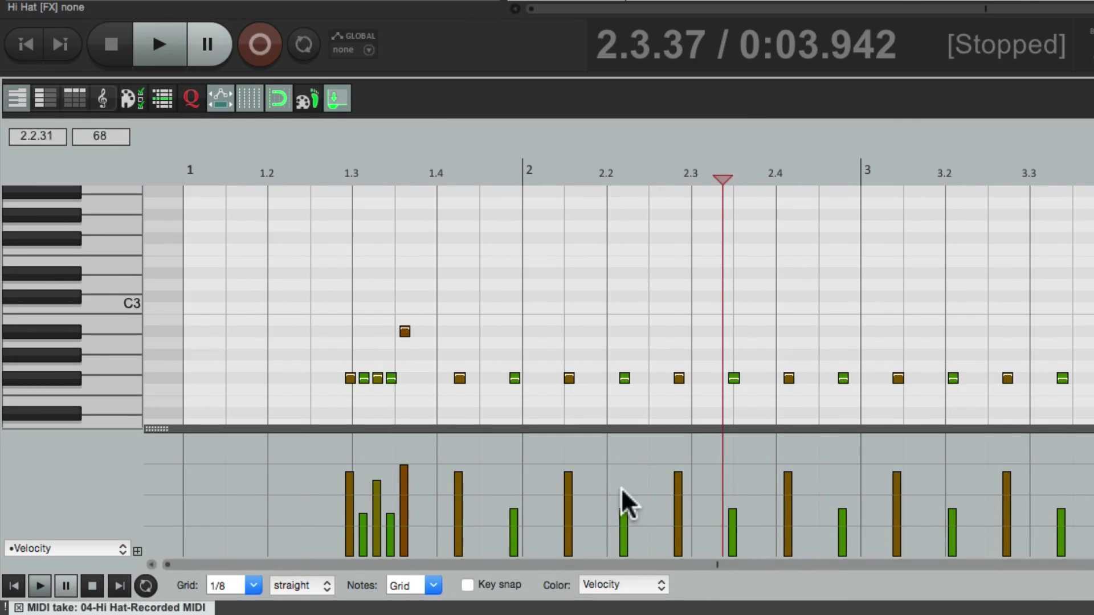
- Play back the hi hat part starting from 1.2.50
{"action": "left_click", "coordinate": [318, 159]}
{"action": "key", "text": "space"}
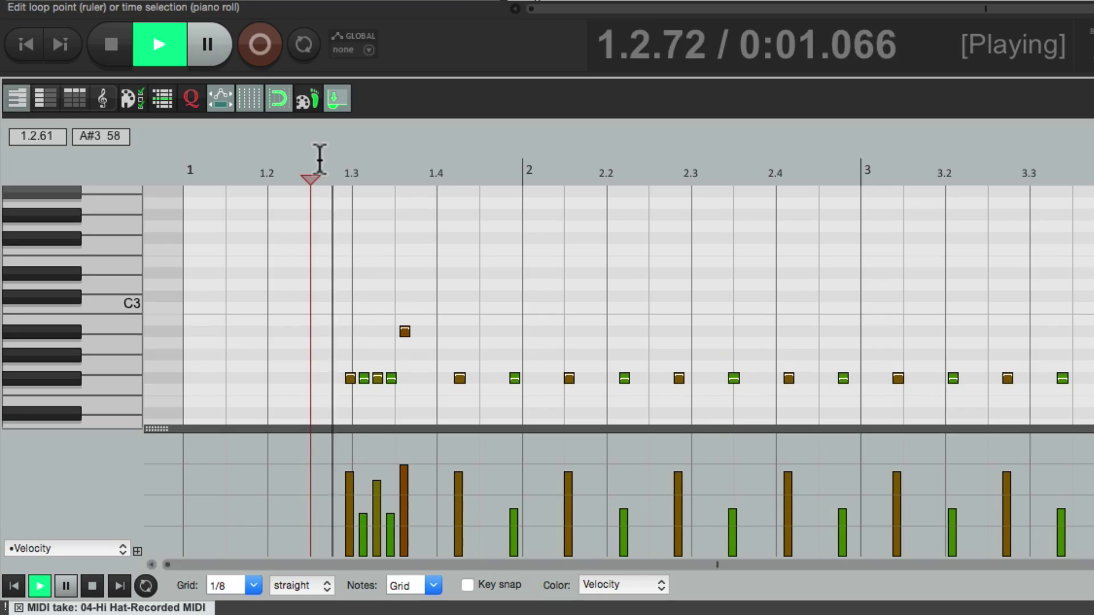
{"action": "scroll", "coordinate": [660, 232], "scroll_direction": "down", "scroll_amount": 4}
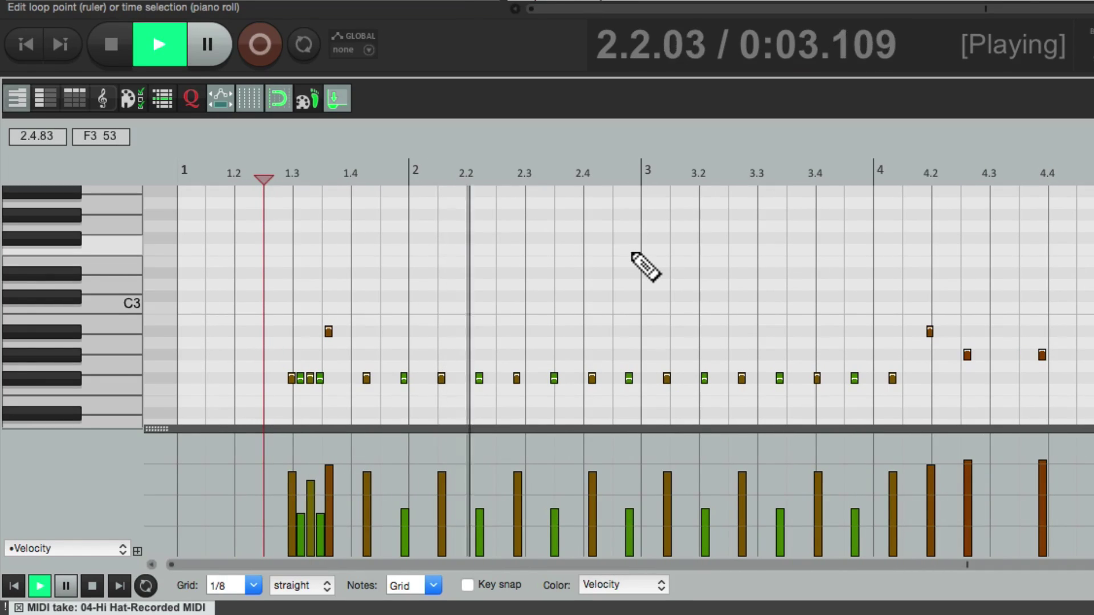
{"action": "key", "text": "space"}
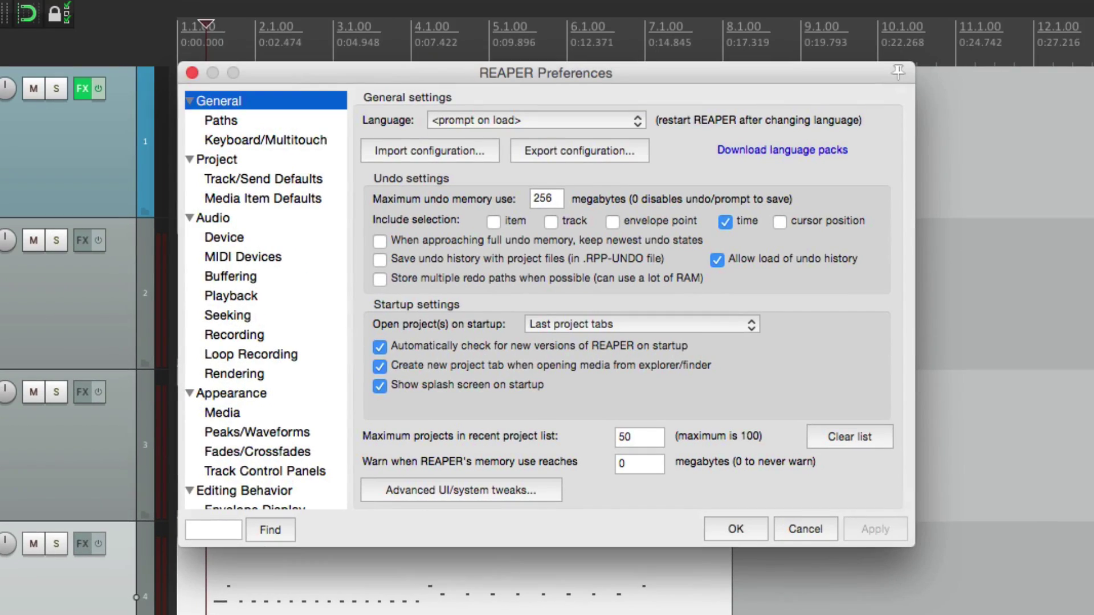
- Change the MIDI Editor preference to one MIDI editor per project and confirm with OK
{"action": "scroll", "coordinate": [280, 392], "scroll_direction": "down", "scroll_amount": 5}
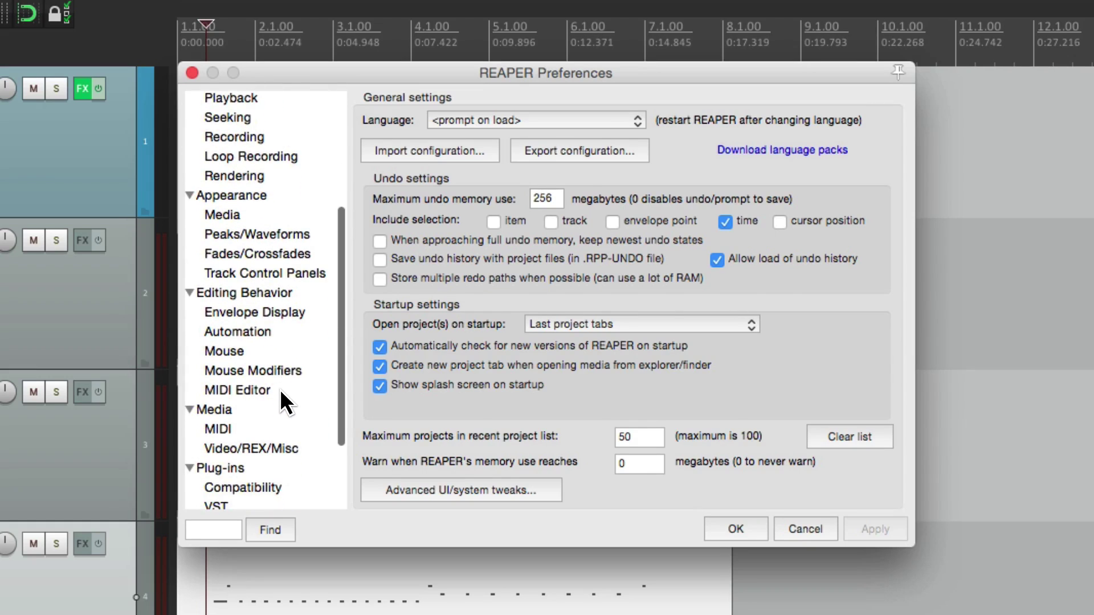
{"action": "left_click", "coordinate": [279, 390]}
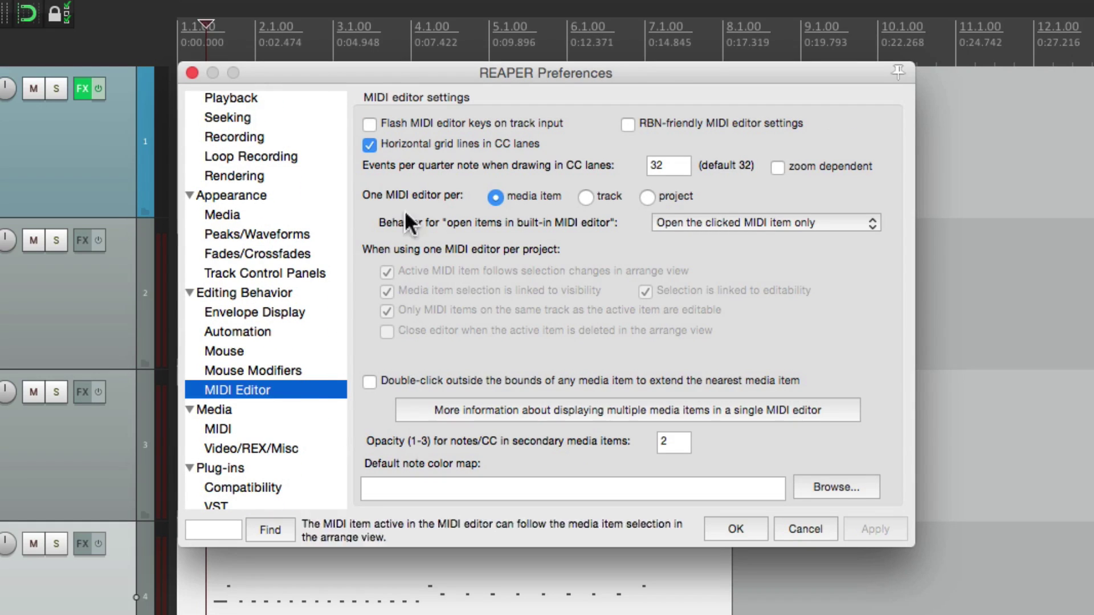
{"action": "left_click", "coordinate": [647, 197]}
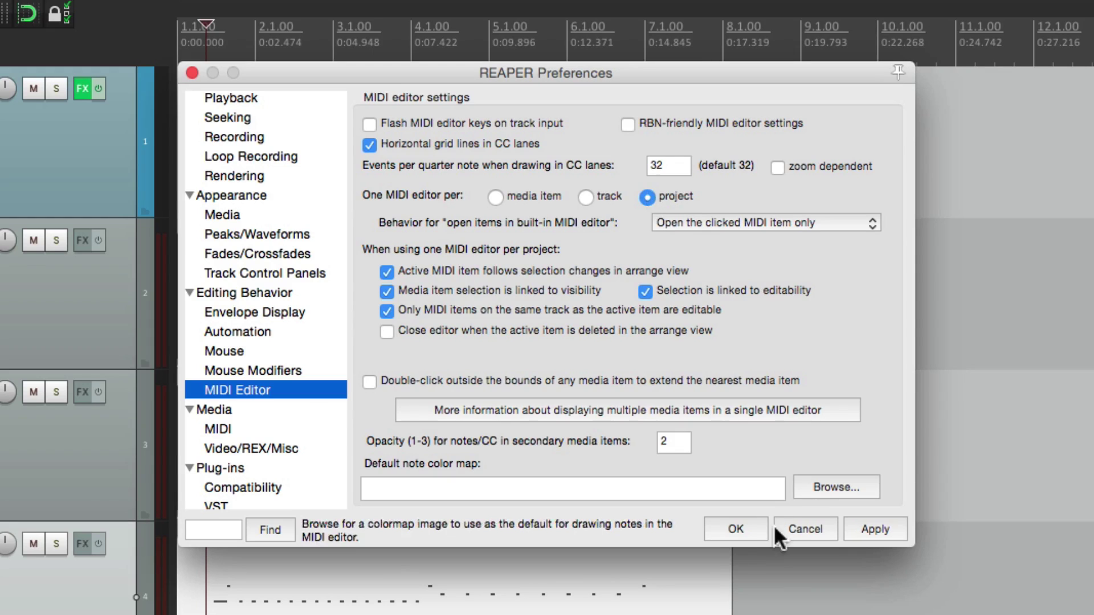
{"action": "left_click", "coordinate": [741, 529]}
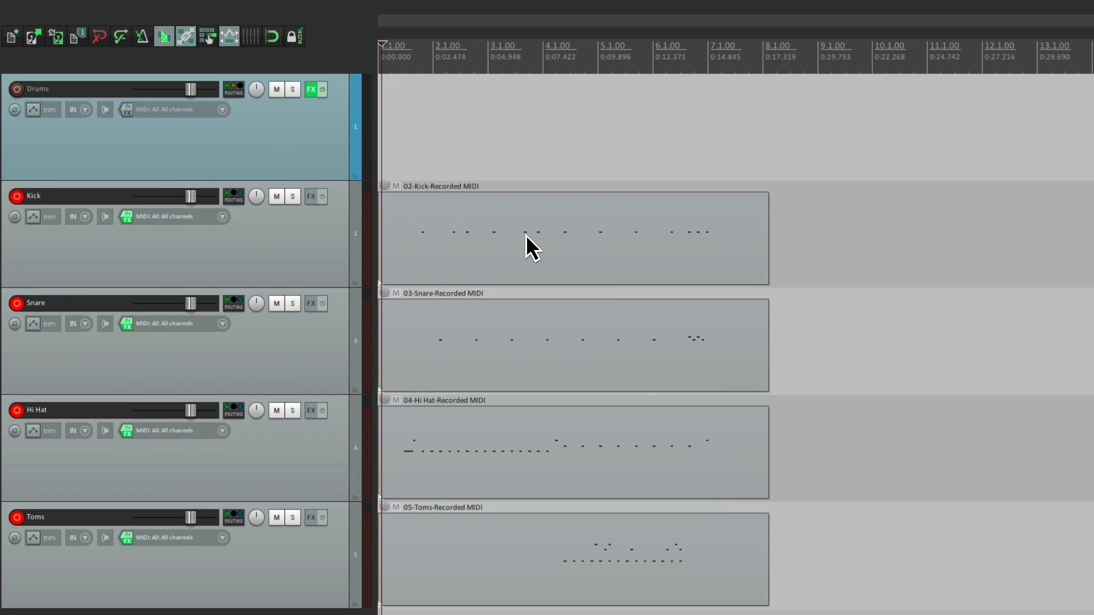
{"action": "double_click", "coordinate": [524, 228]}
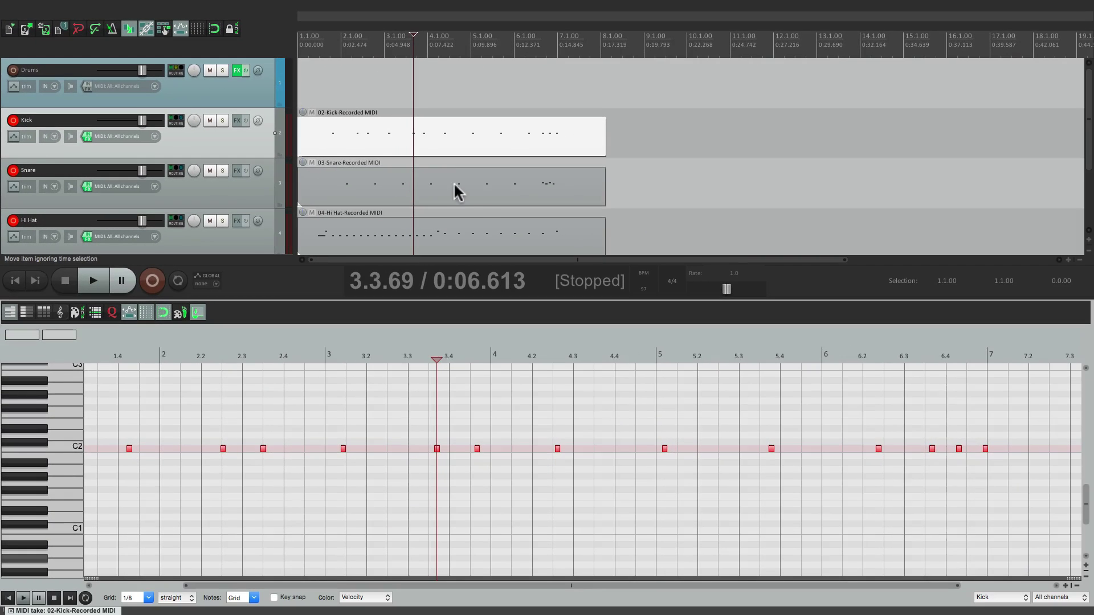
{"action": "left_click", "coordinate": [459, 191], "text": "ctrl"}
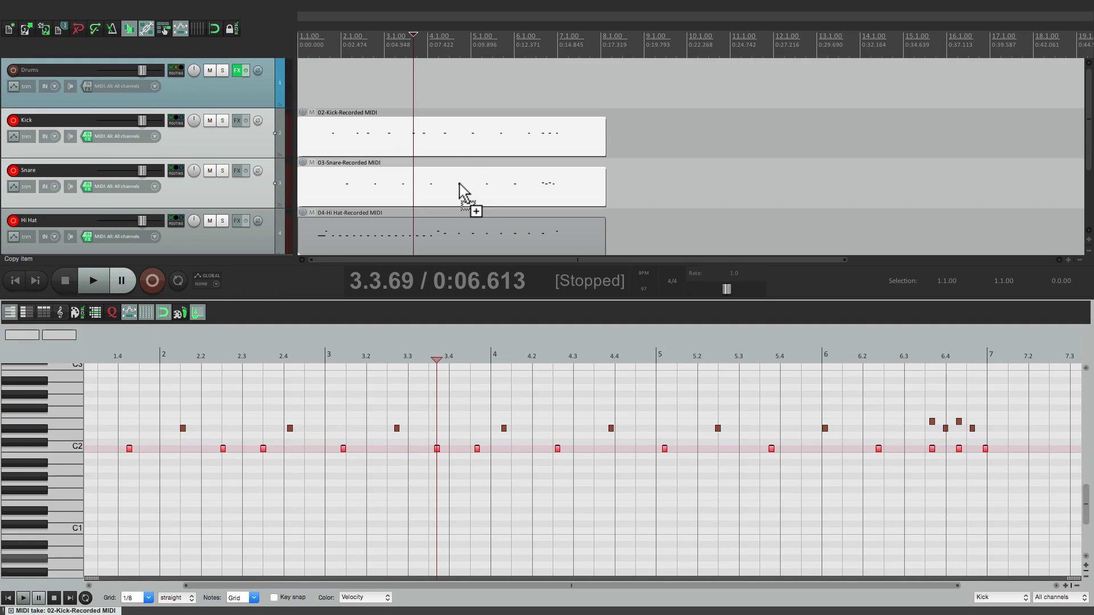
{"action": "scroll", "coordinate": [459, 191], "scroll_direction": "down", "scroll_amount": 2}
{"action": "left_click", "coordinate": [459, 191], "text": "ctrl"}
{"action": "scroll", "coordinate": [455, 192], "scroll_direction": "down", "scroll_amount": 2}
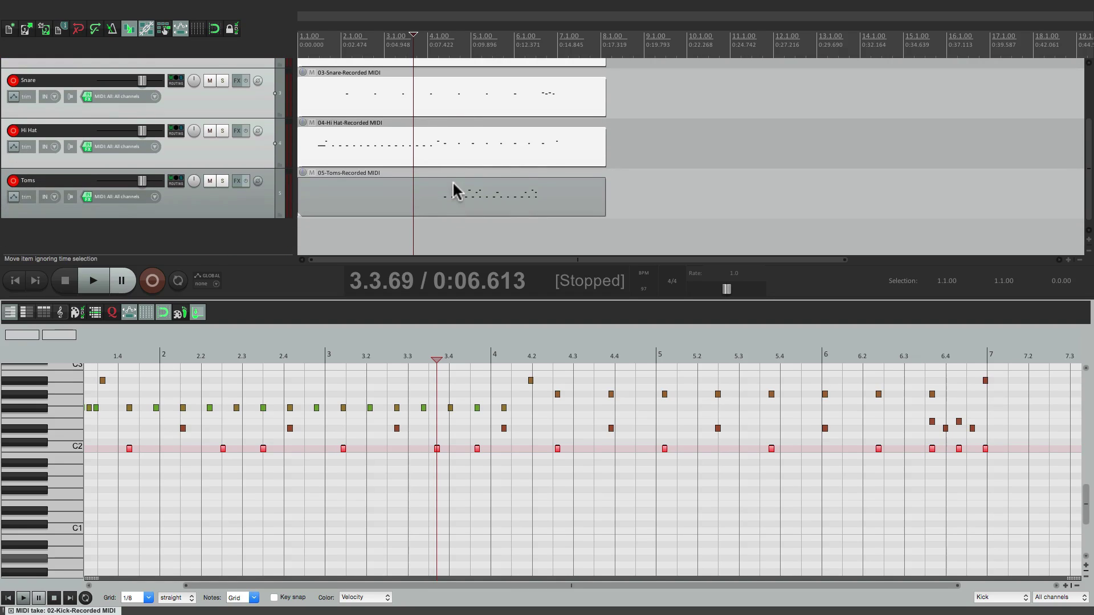
{"action": "left_click", "coordinate": [453, 188], "text": "ctrl"}
{"action": "scroll", "coordinate": [487, 436], "scroll_direction": "up", "scroll_amount": 3}
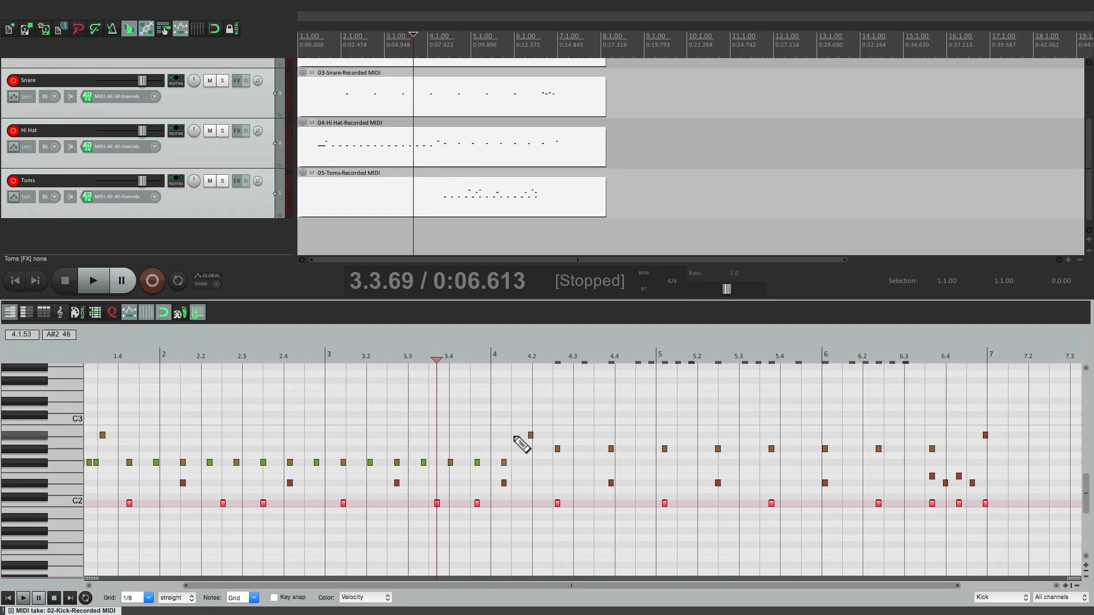
{"action": "scroll", "coordinate": [521, 446], "scroll_direction": "up", "scroll_amount": 10}
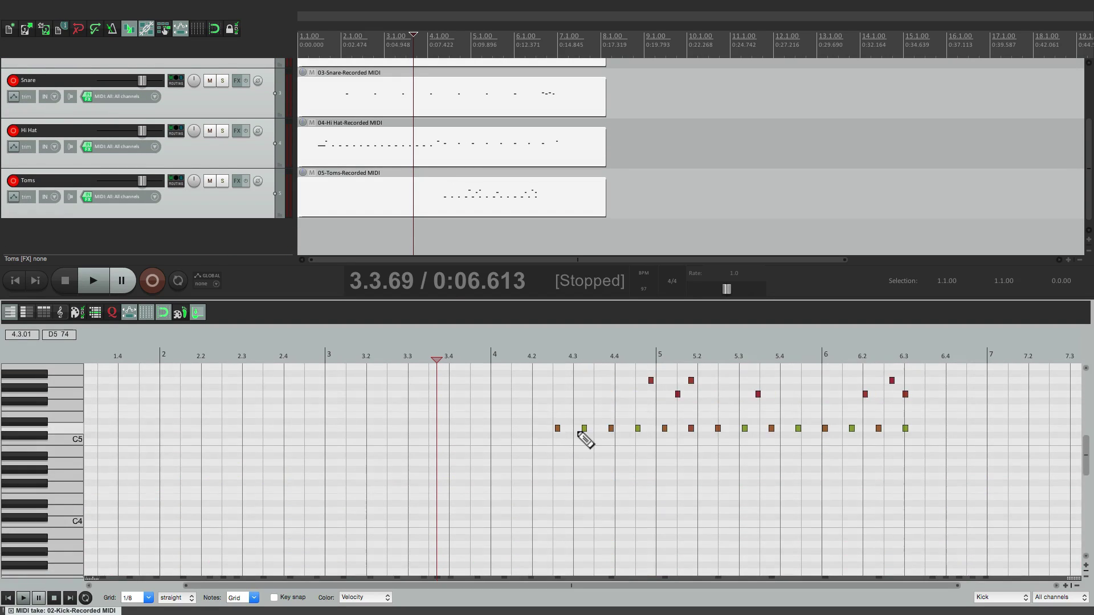
{"action": "scroll", "coordinate": [513, 459], "scroll_direction": "down", "scroll_amount": 10}
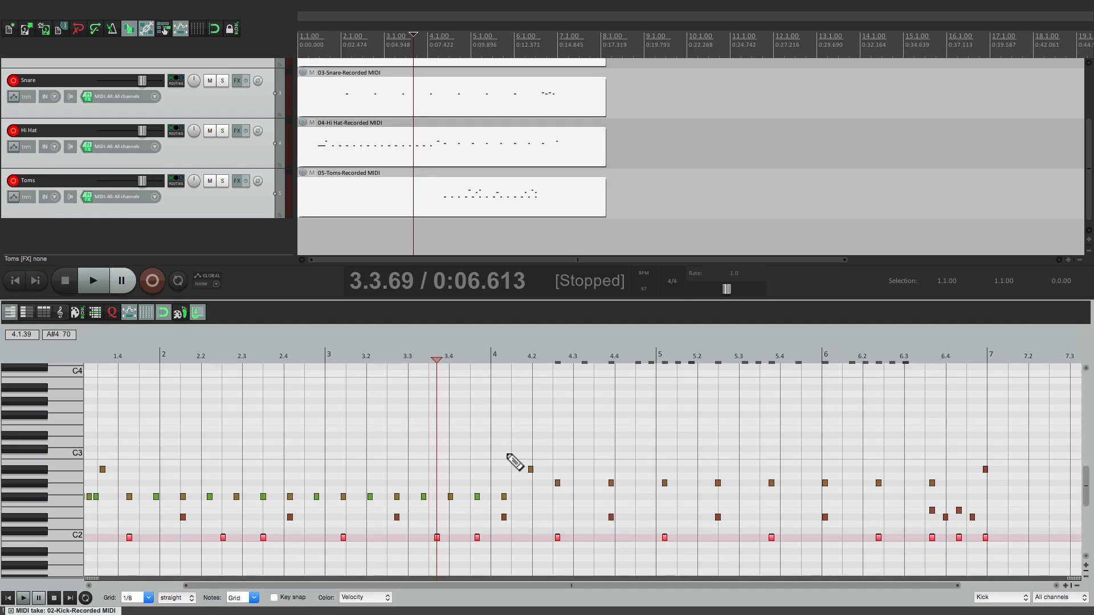
{"action": "scroll", "coordinate": [518, 463], "scroll_direction": "left", "scroll_amount": 4}
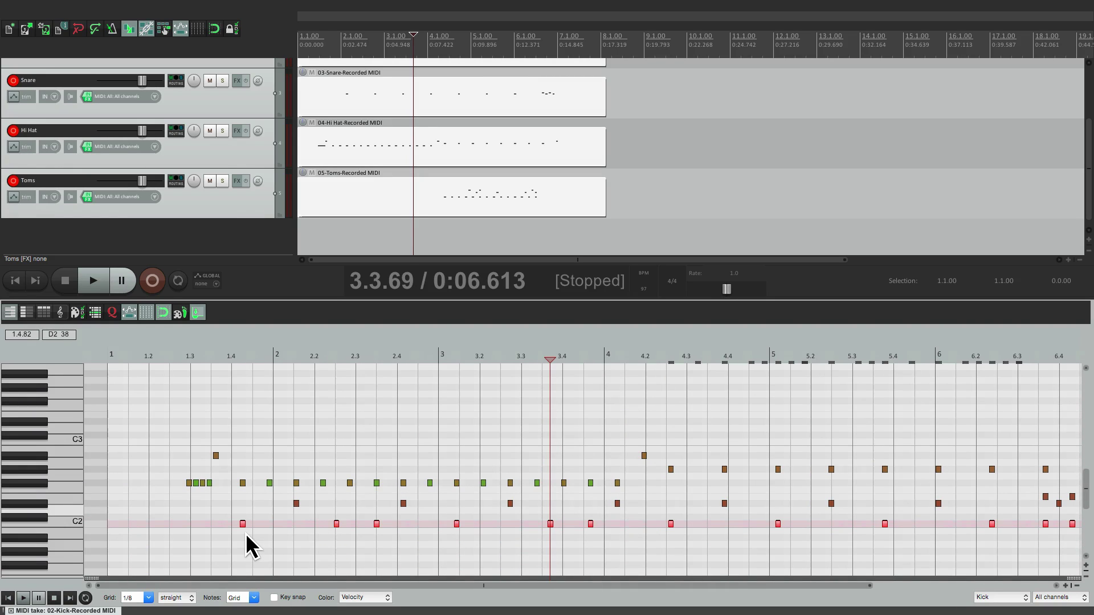
{"action": "left_click", "coordinate": [286, 509]}
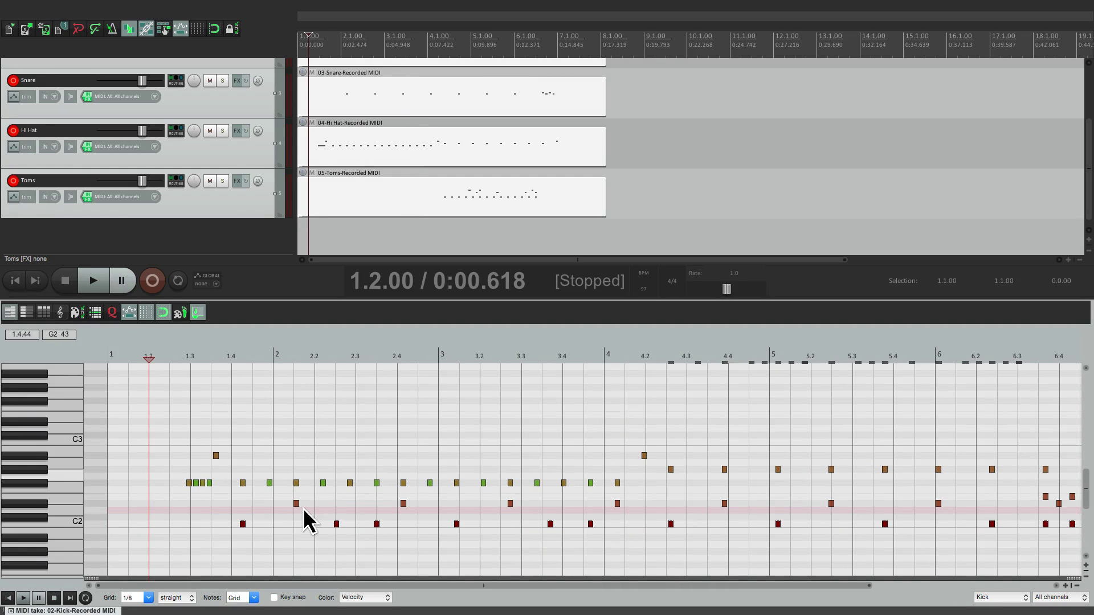
{"action": "key", "text": "Right"}
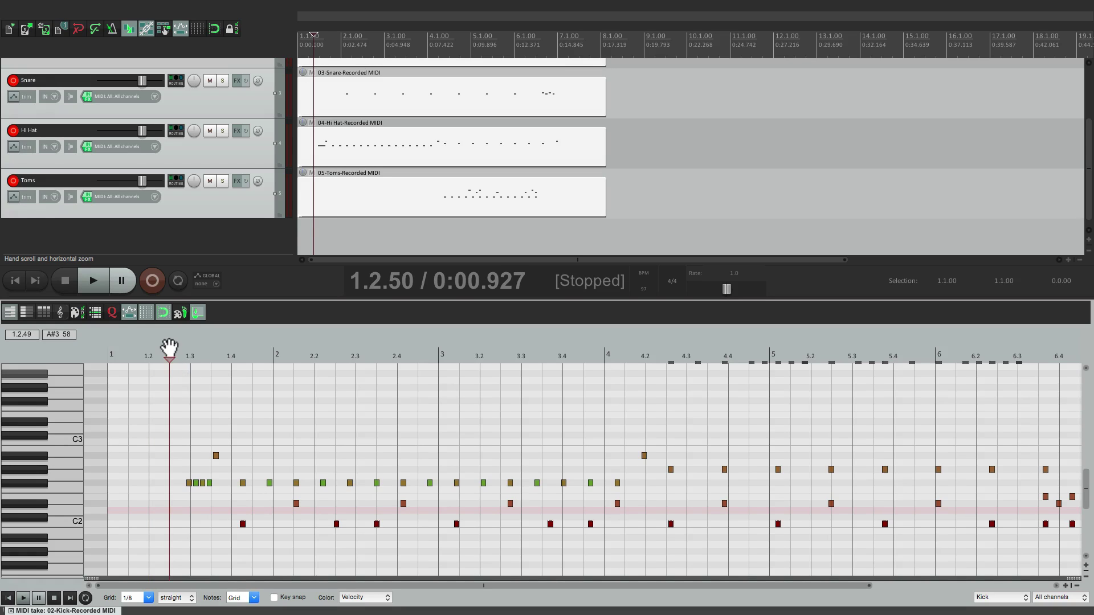
{"action": "key", "text": "space"}
{"action": "scroll", "coordinate": [227, 385], "scroll_direction": "up", "scroll_amount": 1}
{"action": "scroll", "coordinate": [364, 429], "scroll_direction": "up", "scroll_amount": 1}
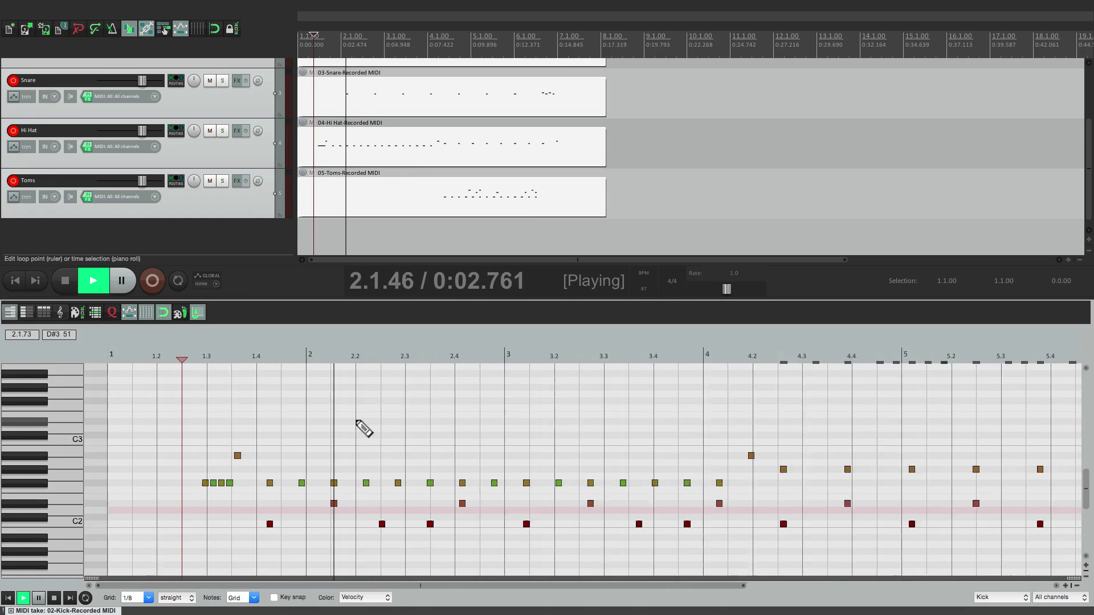
{"action": "scroll", "coordinate": [363, 428], "scroll_direction": "down", "scroll_amount": 1}
{"action": "key", "text": "space"}
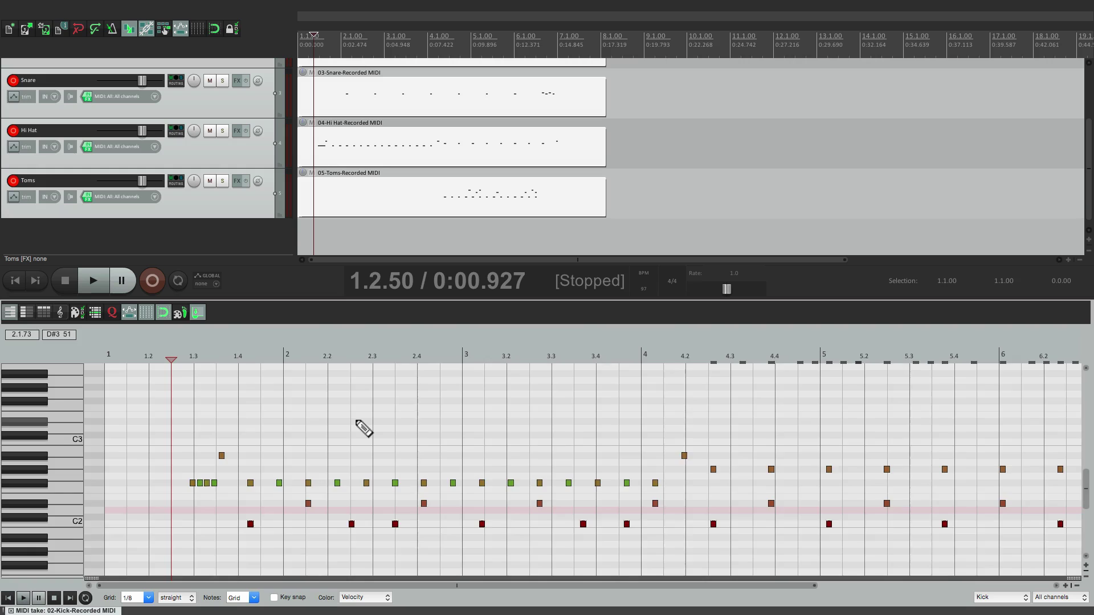
{"action": "scroll", "coordinate": [362, 428], "scroll_direction": "up", "scroll_amount": 5}
{"action": "scroll", "coordinate": [362, 427], "scroll_direction": "right", "scroll_amount": 5}
{"action": "left_click", "coordinate": [273, 356]}
{"action": "key", "text": "space"}
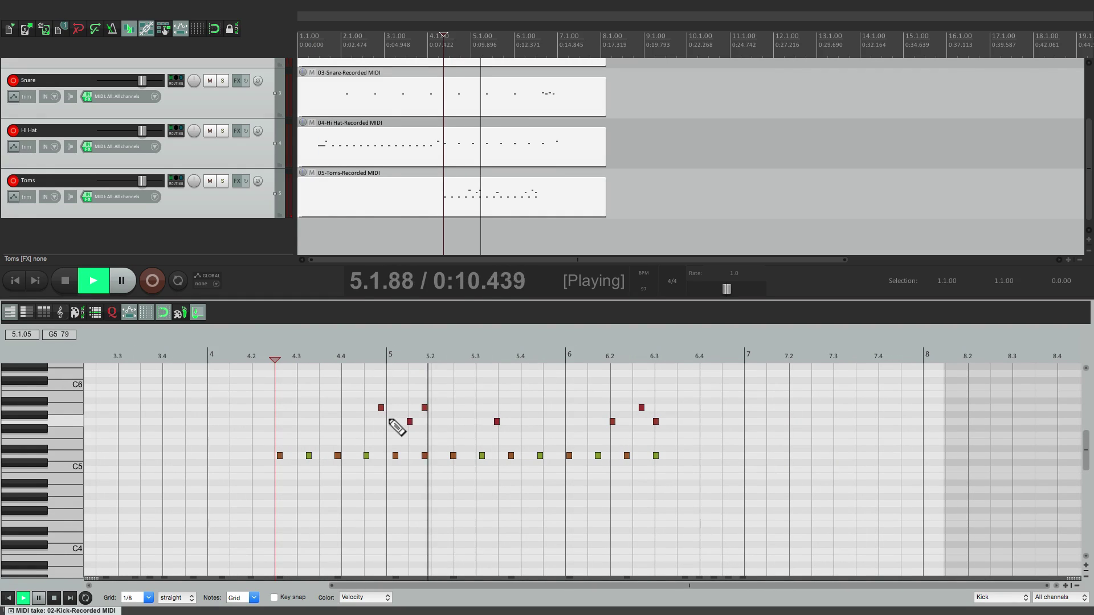
{"action": "key", "text": "space"}
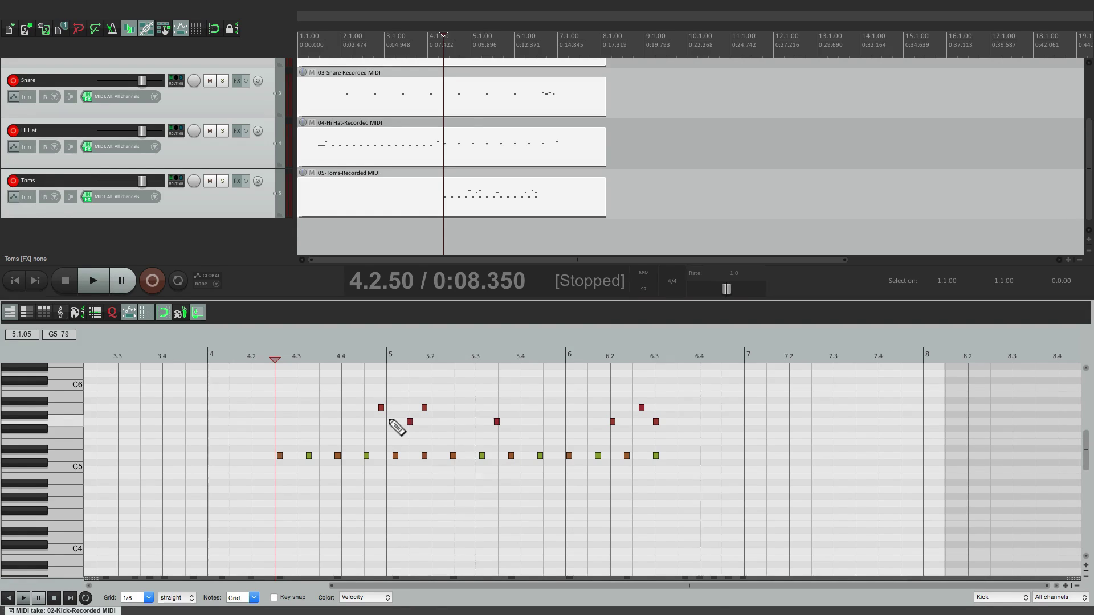
{"action": "key", "text": "Escape"}
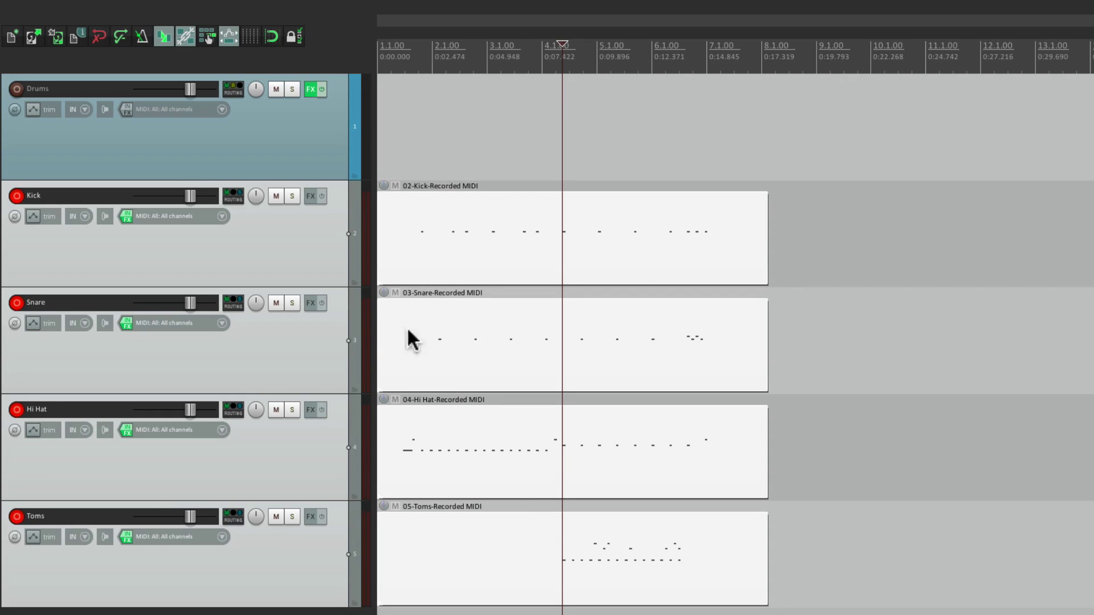
- Select the Drums through Toms tracks and save them as template 'Separate Tracks for Drums'
{"action": "left_click", "coordinate": [276, 611]}
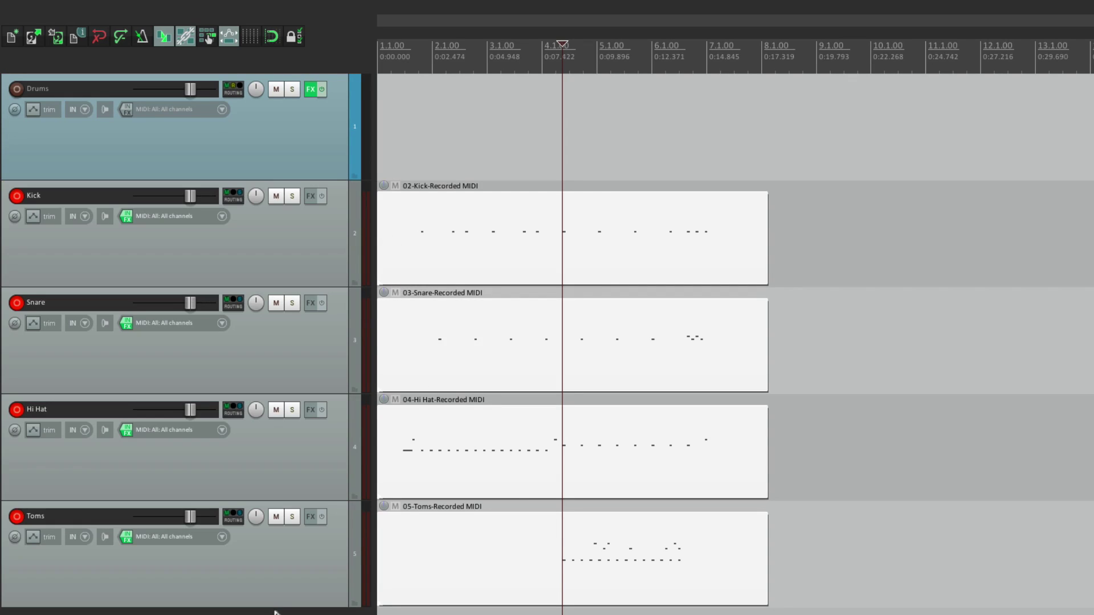
{"action": "left_click", "coordinate": [283, 160]}
{"action": "left_click", "coordinate": [300, 544], "text": "shift"}
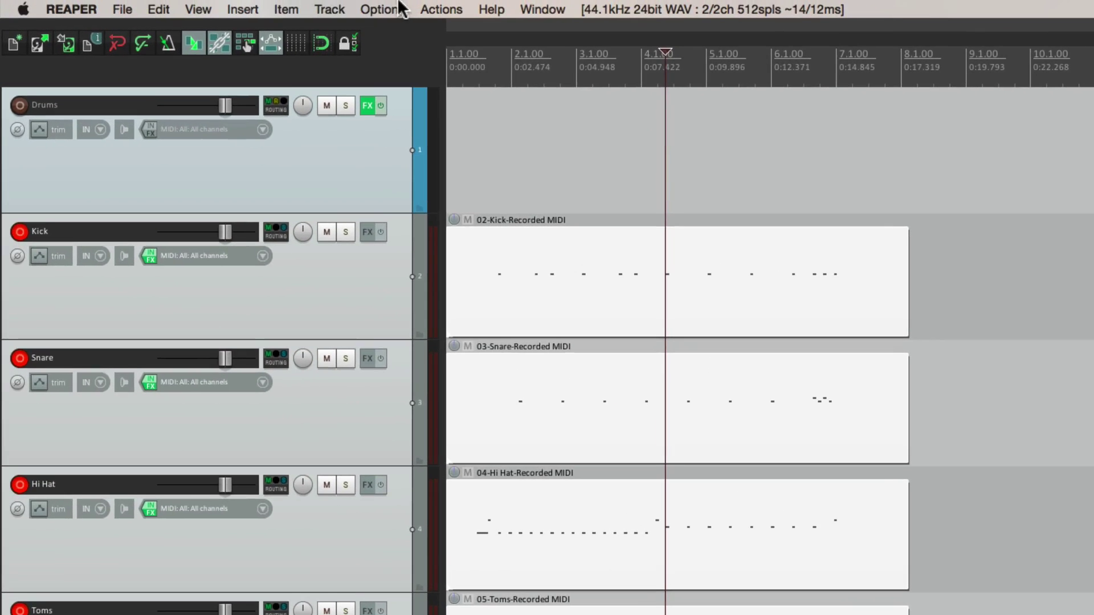
{"action": "left_click", "coordinate": [329, 8]}
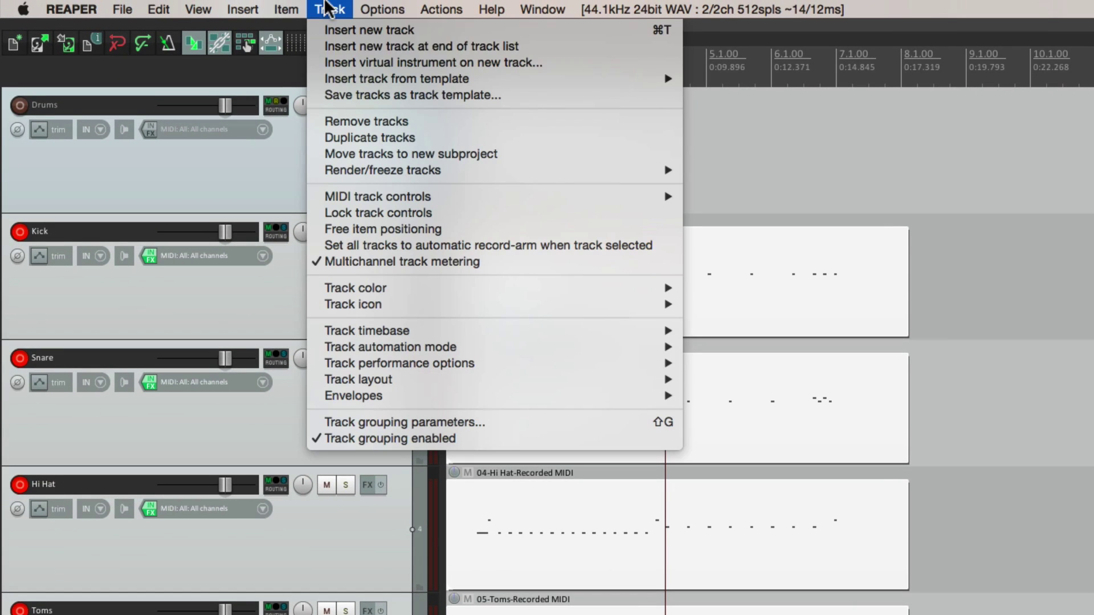
{"action": "left_click", "coordinate": [313, 95]}
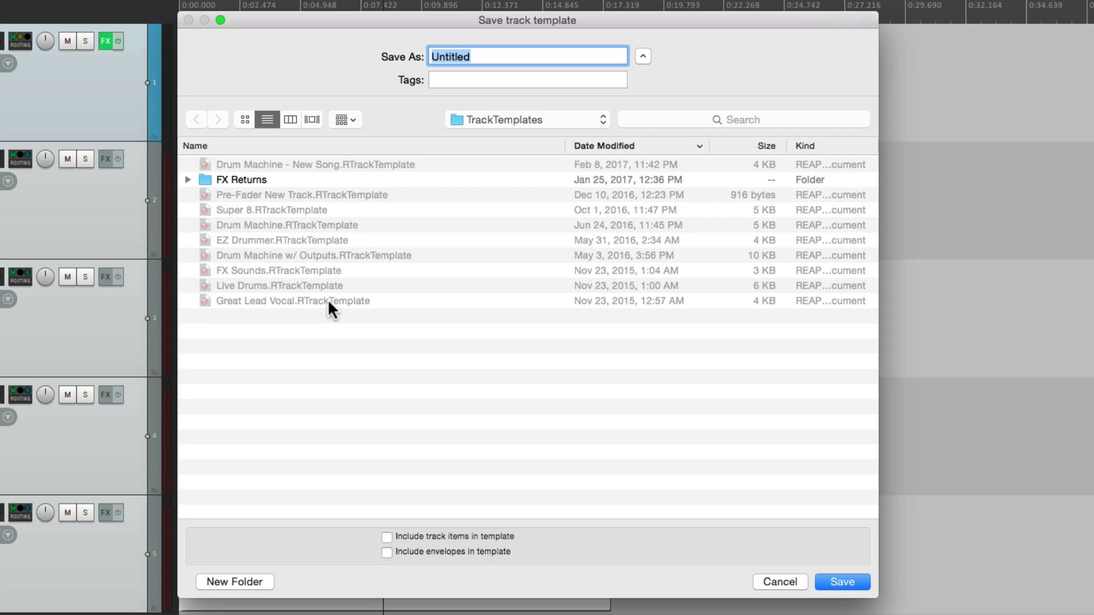
{"action": "type", "text": "Separate Tracks for Drums"}
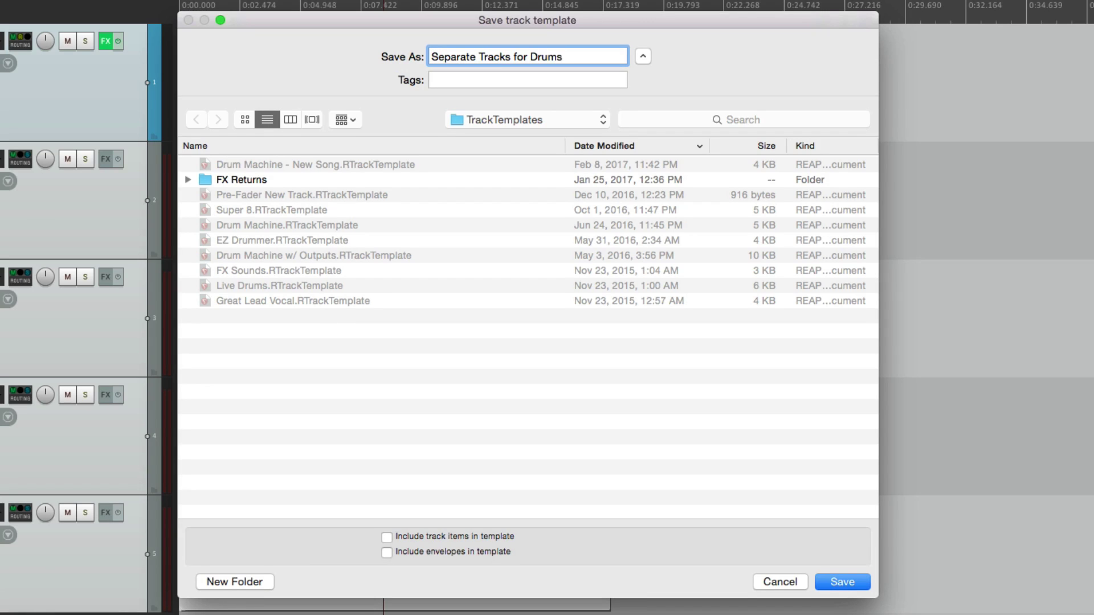
{"action": "key", "text": "Return"}
- Select all five drum tracks and delete them, confirming the deletion
{"action": "left_click", "coordinate": [102, 80]}
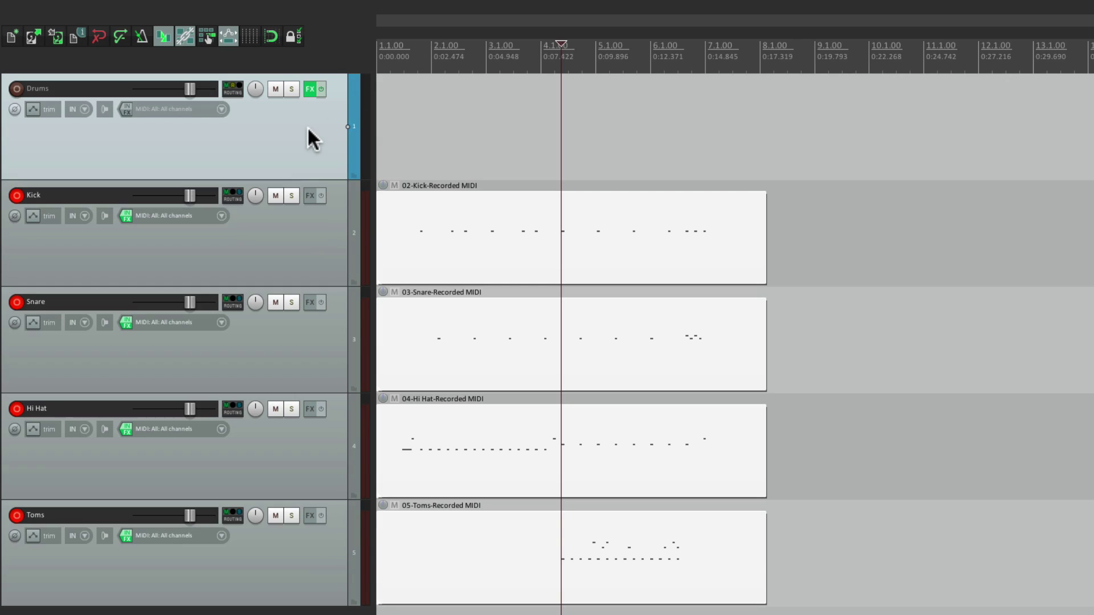
{"action": "left_click", "coordinate": [301, 541], "text": "shift"}
{"action": "key", "text": "Delete"}
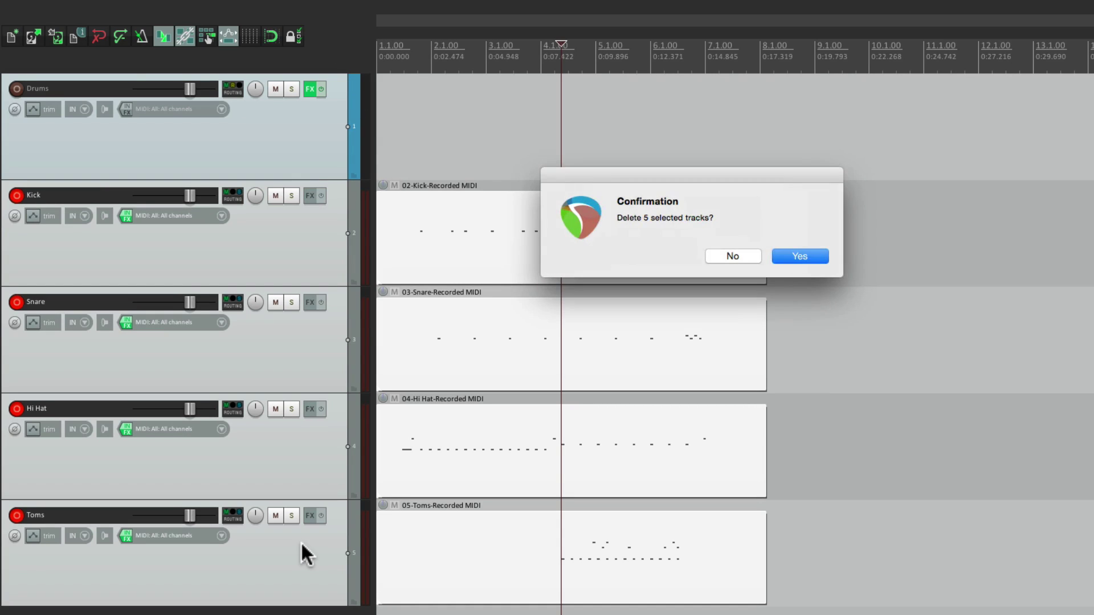
{"action": "key", "text": "Return"}
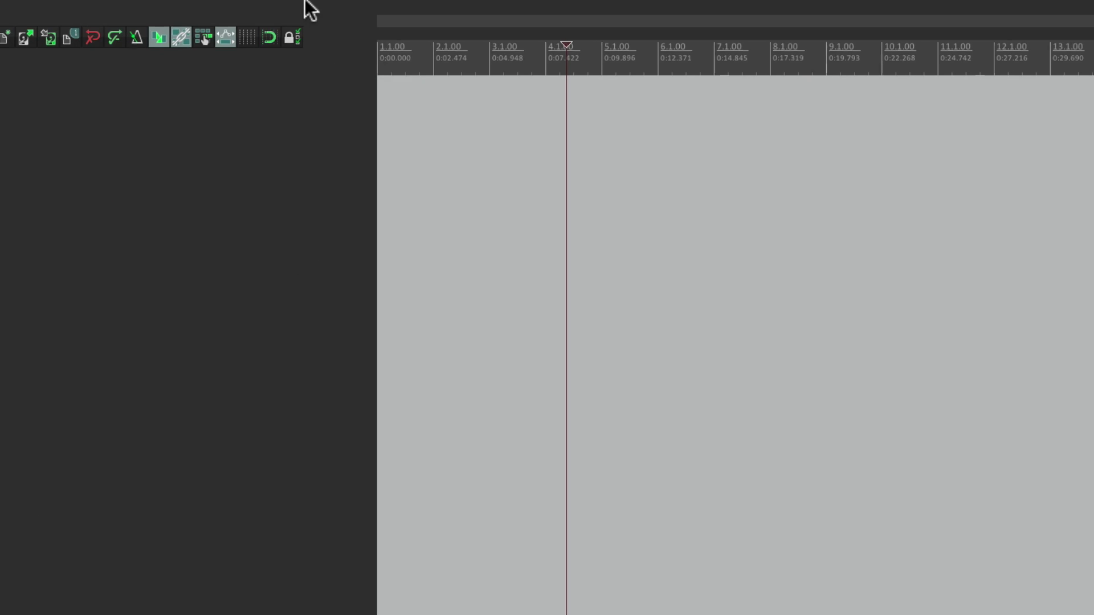
- Insert the tracks back from the 'Separate Tracks for Drums' track template
{"action": "left_click", "coordinate": [279, 8]}
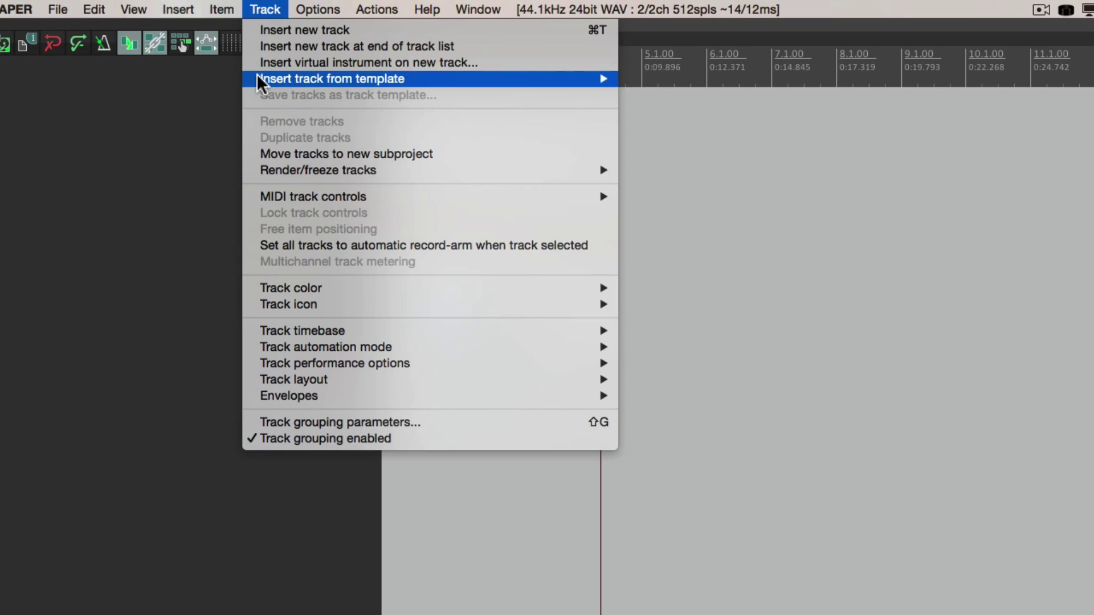
{"action": "mouse_move", "coordinate": [260, 83]}
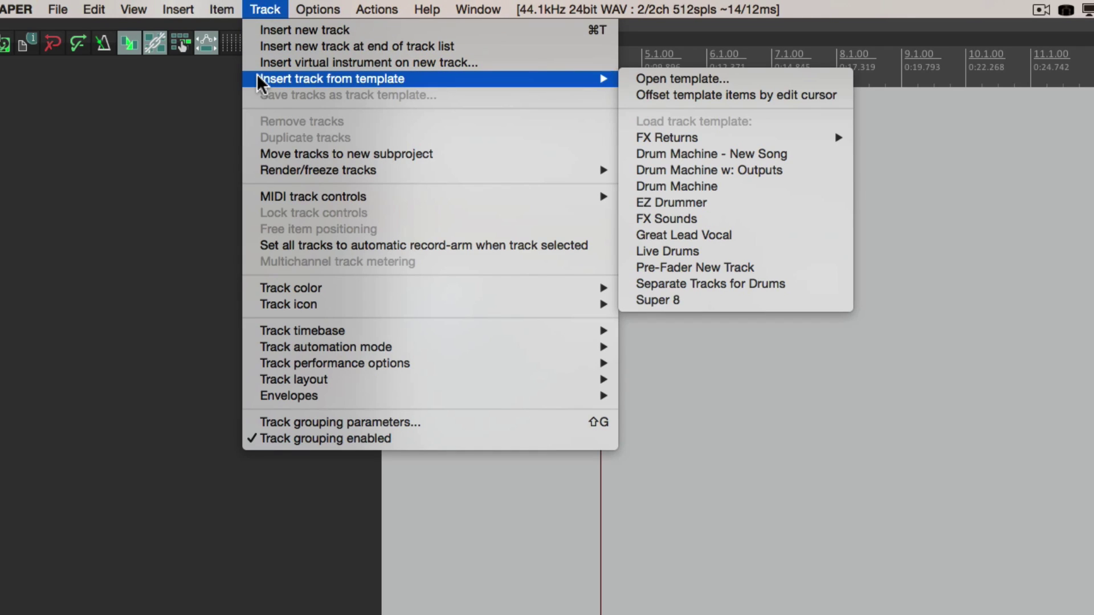
{"action": "left_click", "coordinate": [790, 284]}
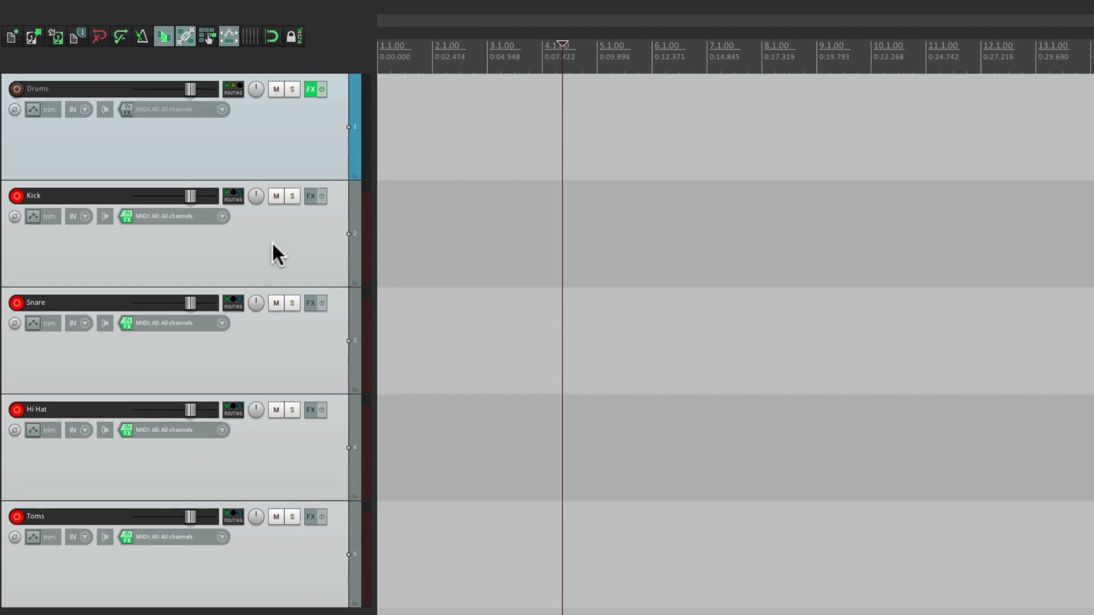
- Show the EZdrummer plugin window with the Pop/Rock kit from the Drums track's FX
{"action": "left_click", "coordinate": [308, 93]}
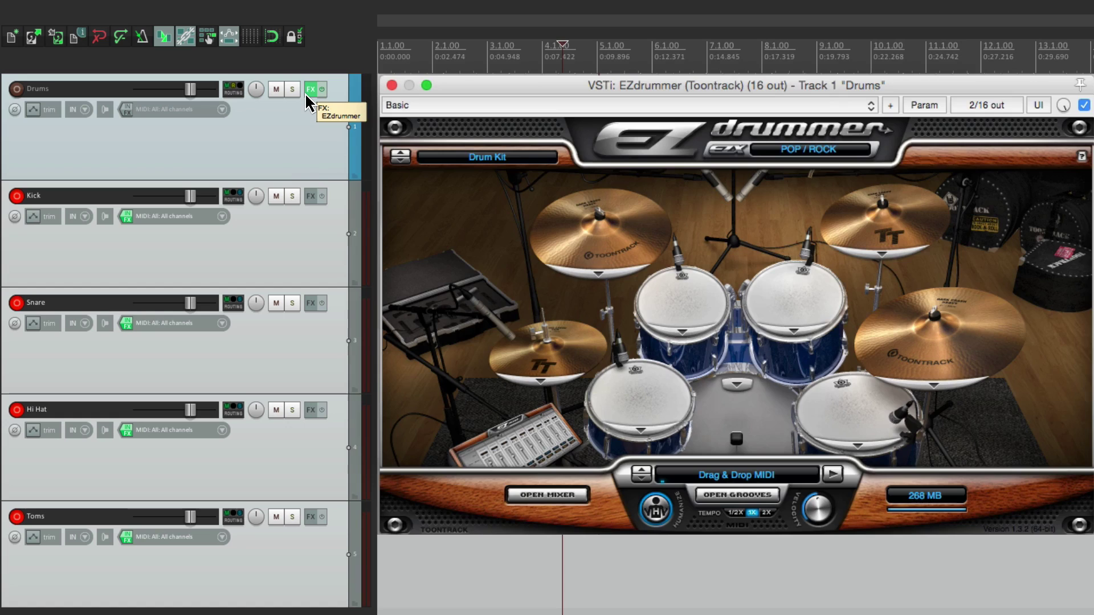